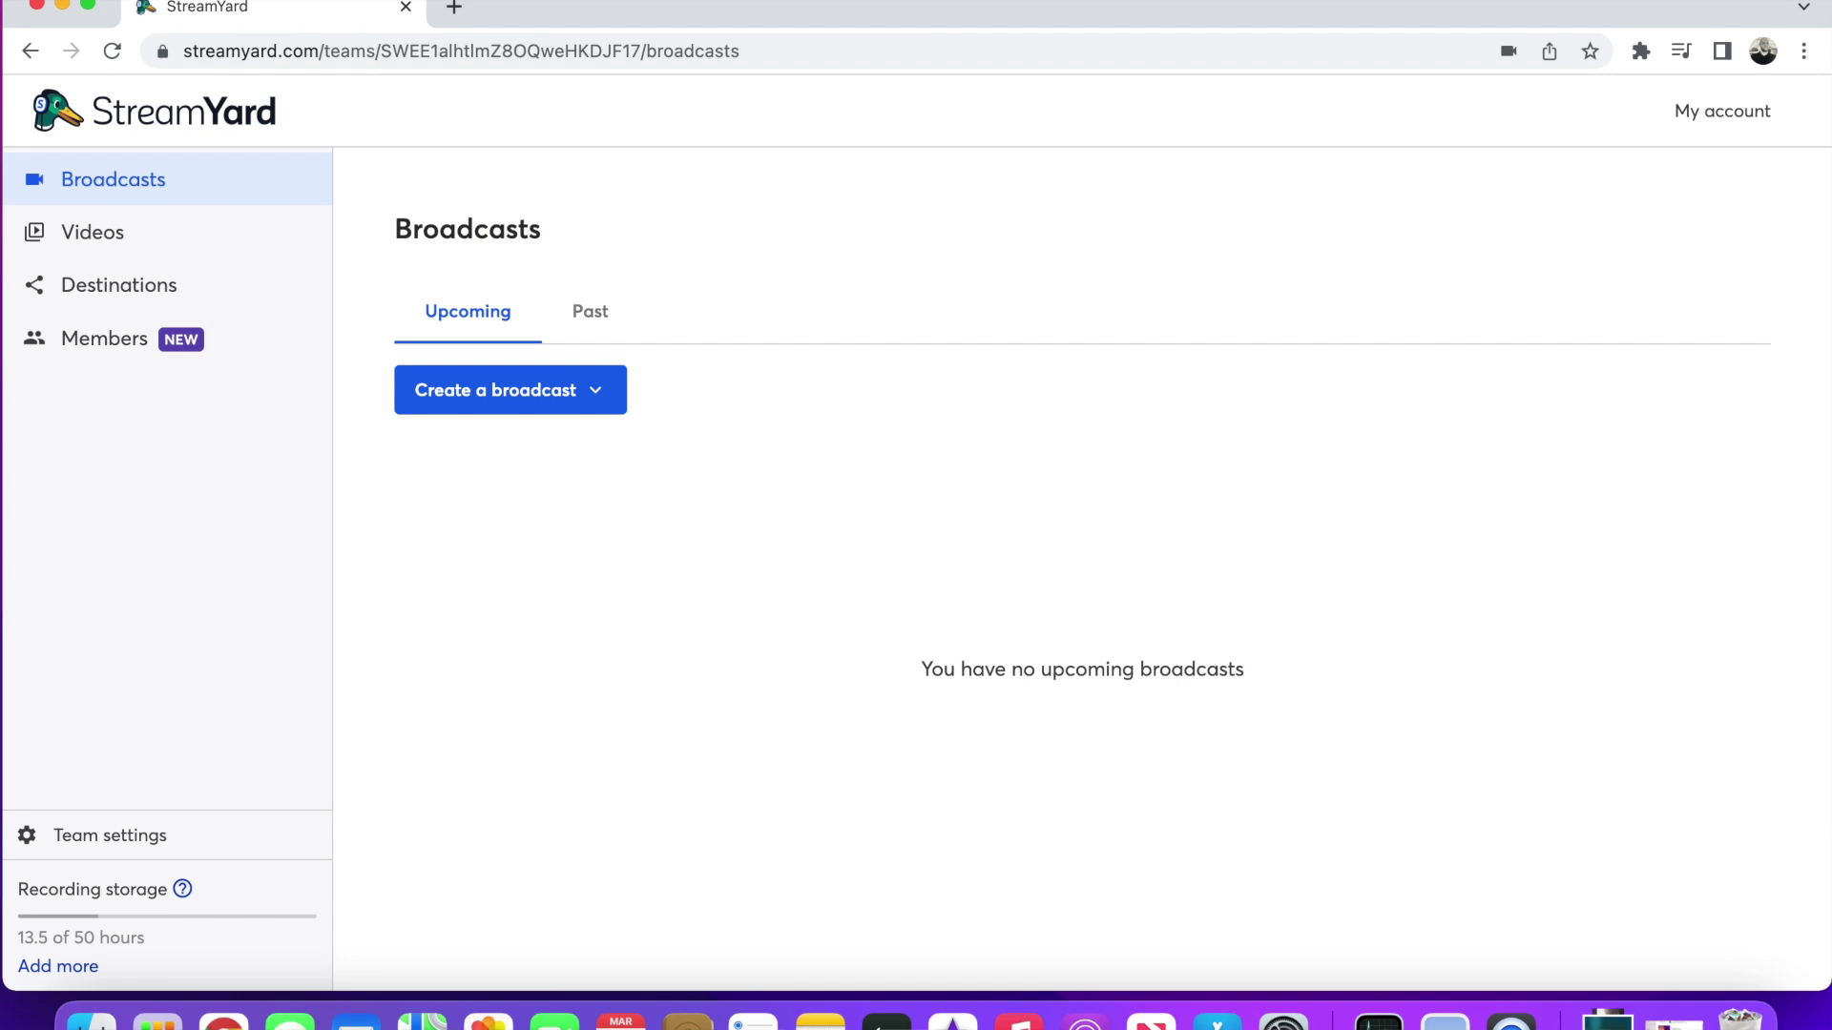
Refresh the broadcasts list and start a new broadcast set to Record only.
{"action": "left_click", "coordinate": [116, 211]}
{"action": "left_click", "coordinate": [104, 187]}
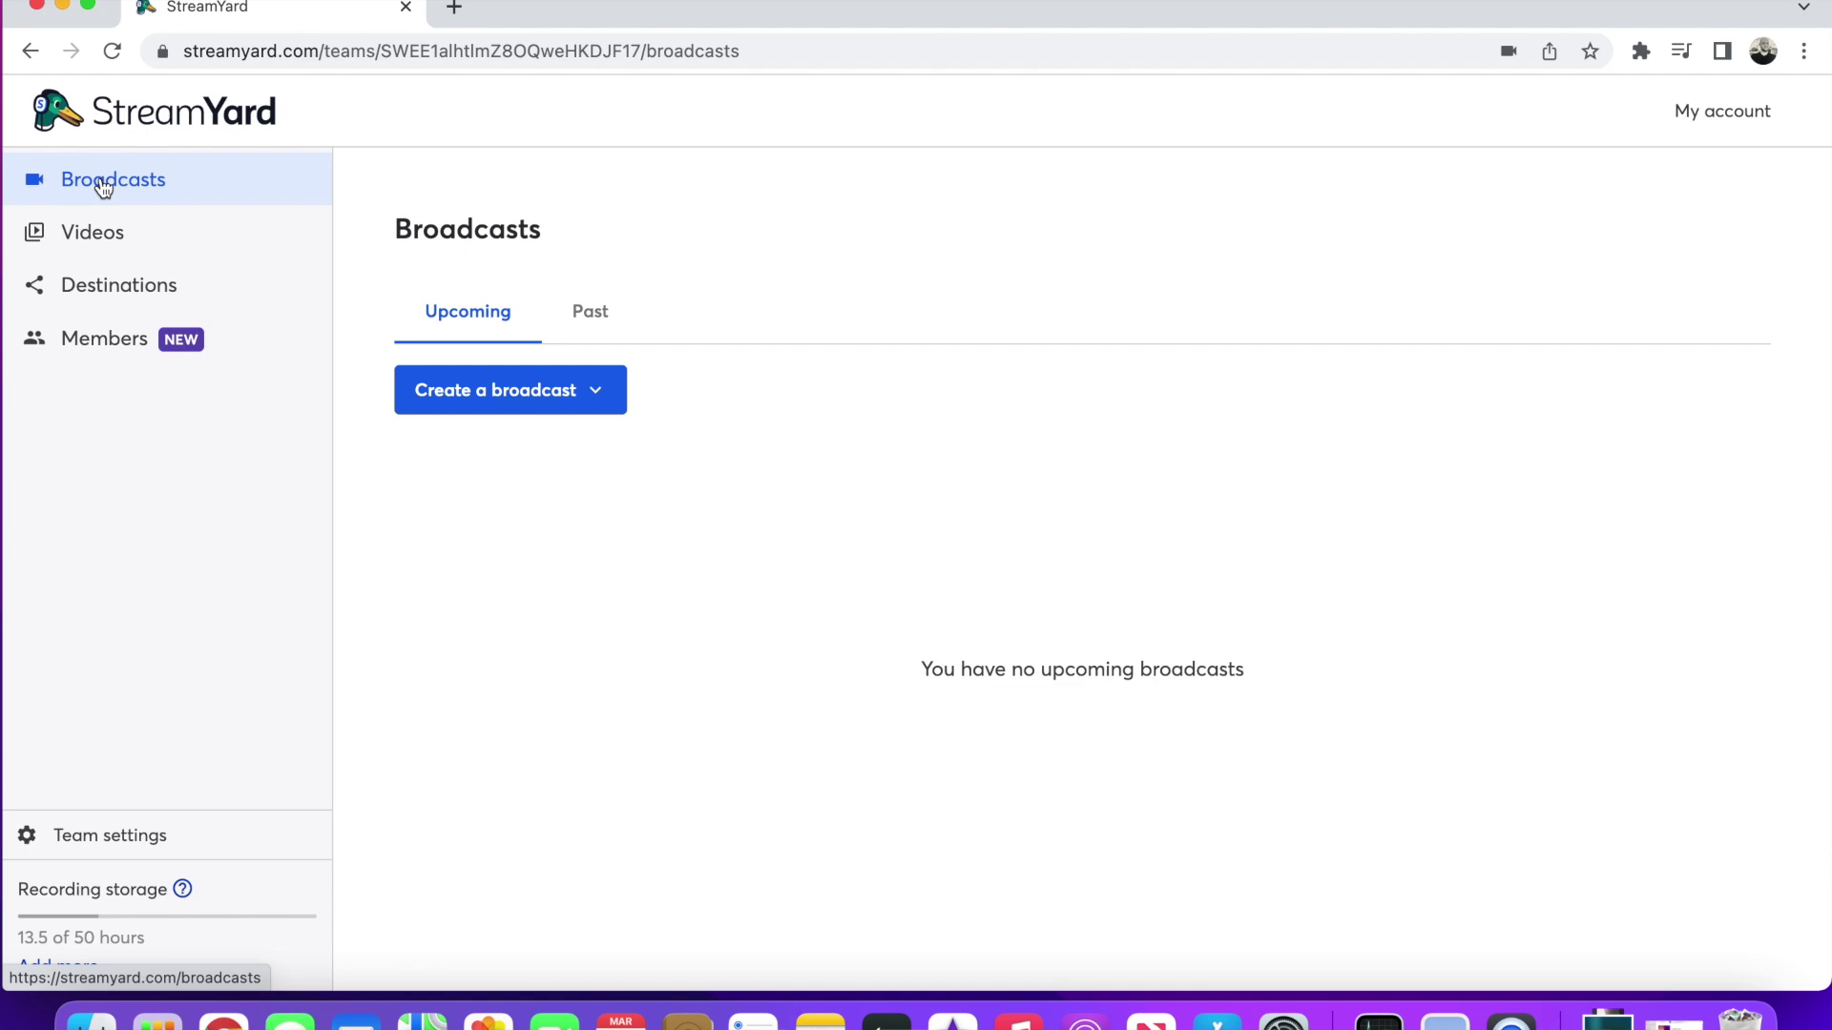
{"action": "left_click", "coordinate": [523, 393]}
{"action": "left_click", "coordinate": [524, 449]}
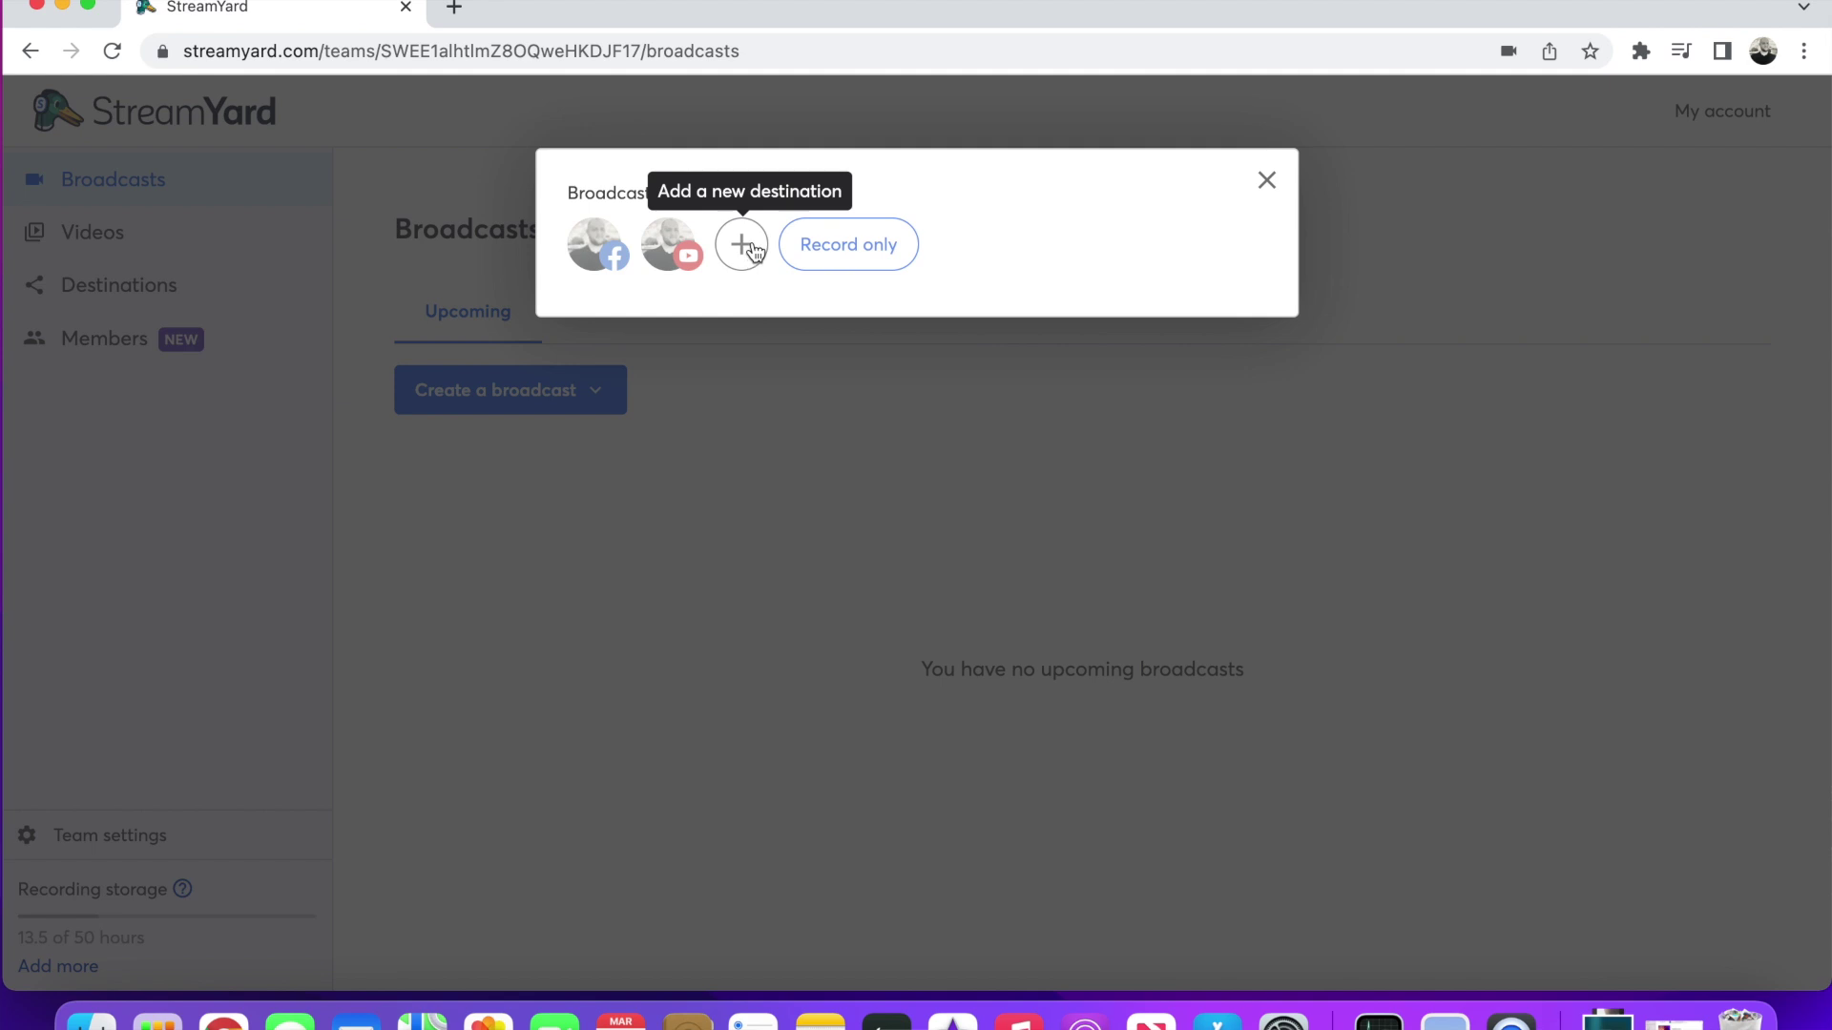
{"action": "left_click", "coordinate": [833, 250]}
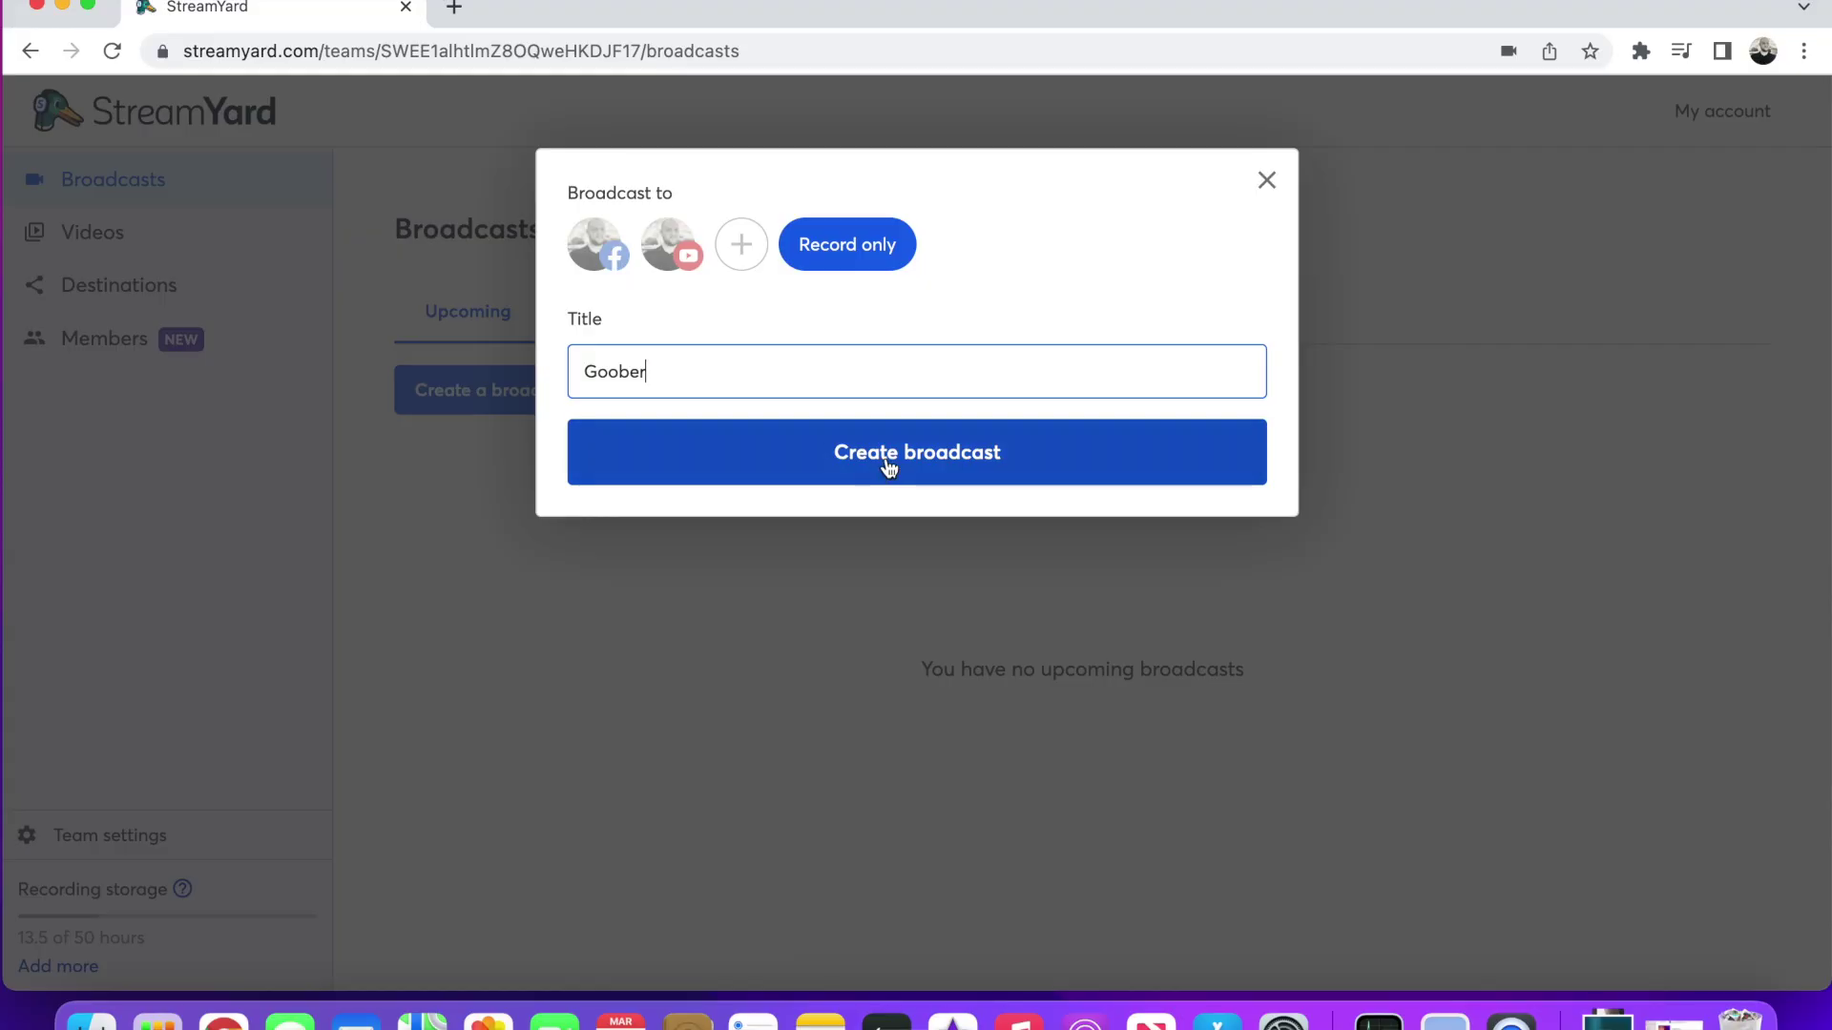
Create the record-only 'Goober' broadcast so its studio loads.
{"action": "left_click", "coordinate": [887, 462]}
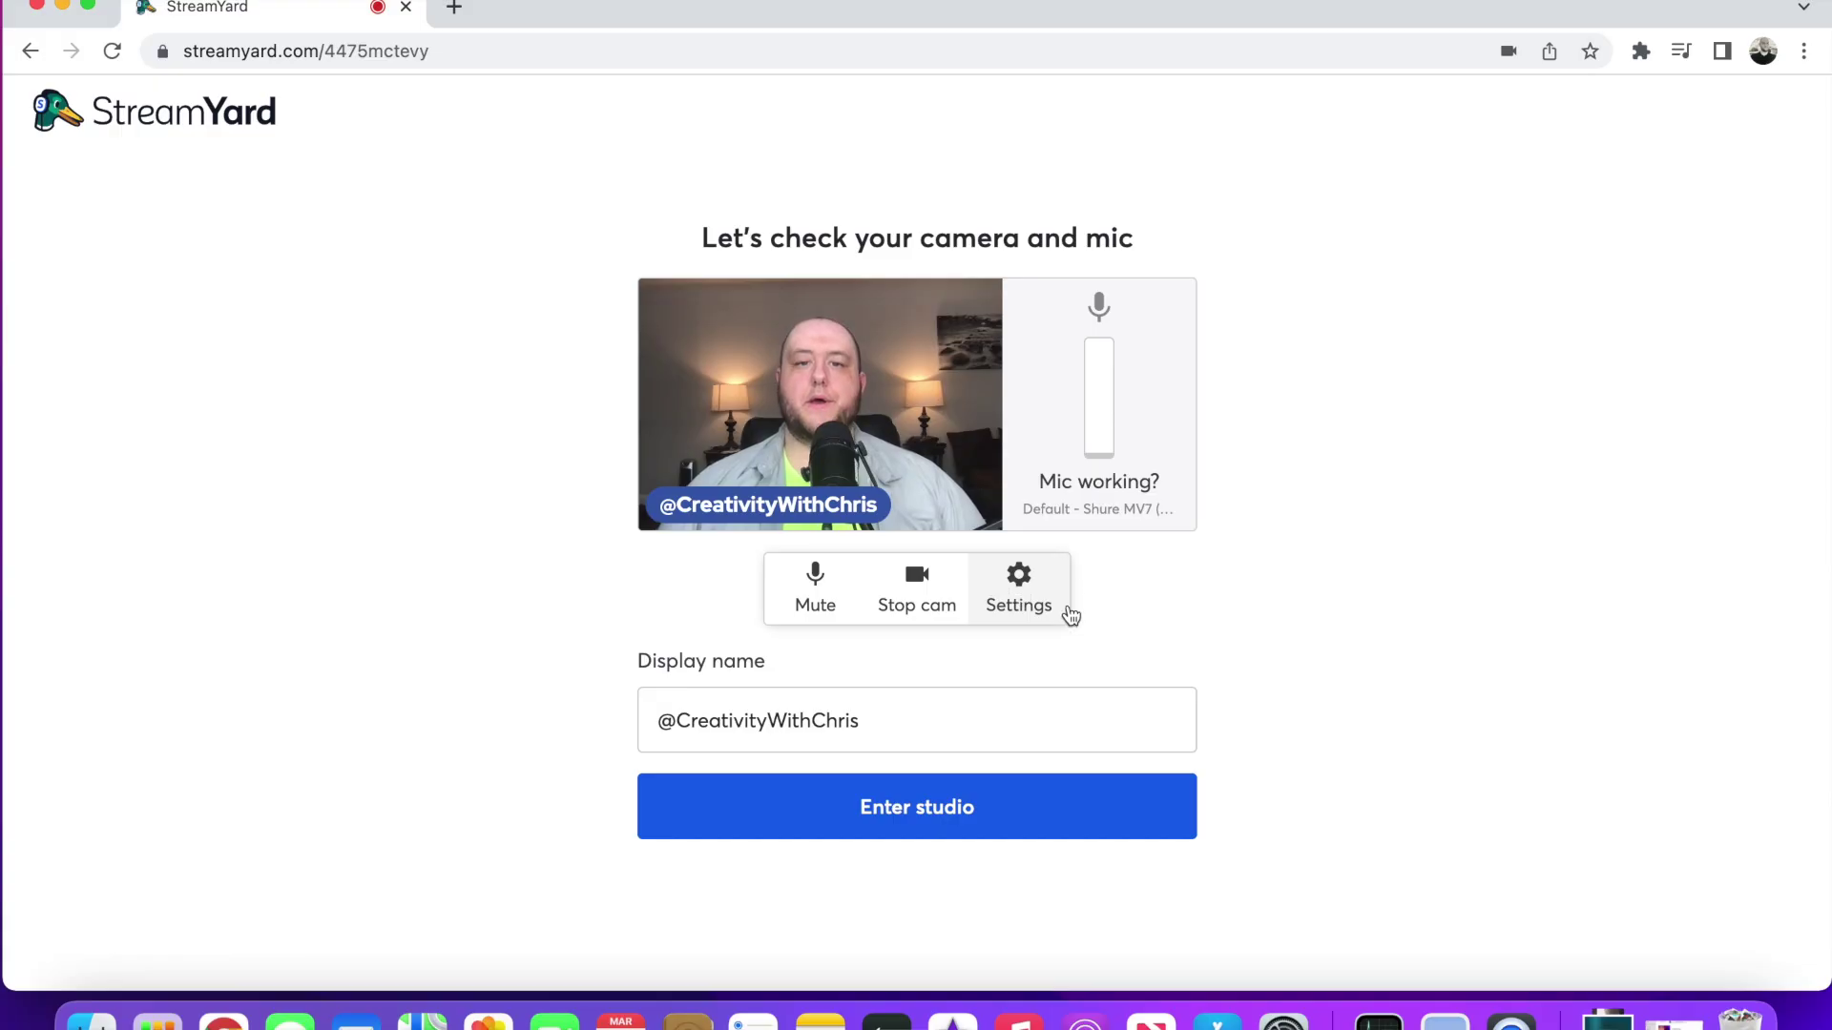
Open the Camera settings and keep FaceTime HD Camera (Built-in) as the camera.
{"action": "left_click", "coordinate": [1069, 613]}
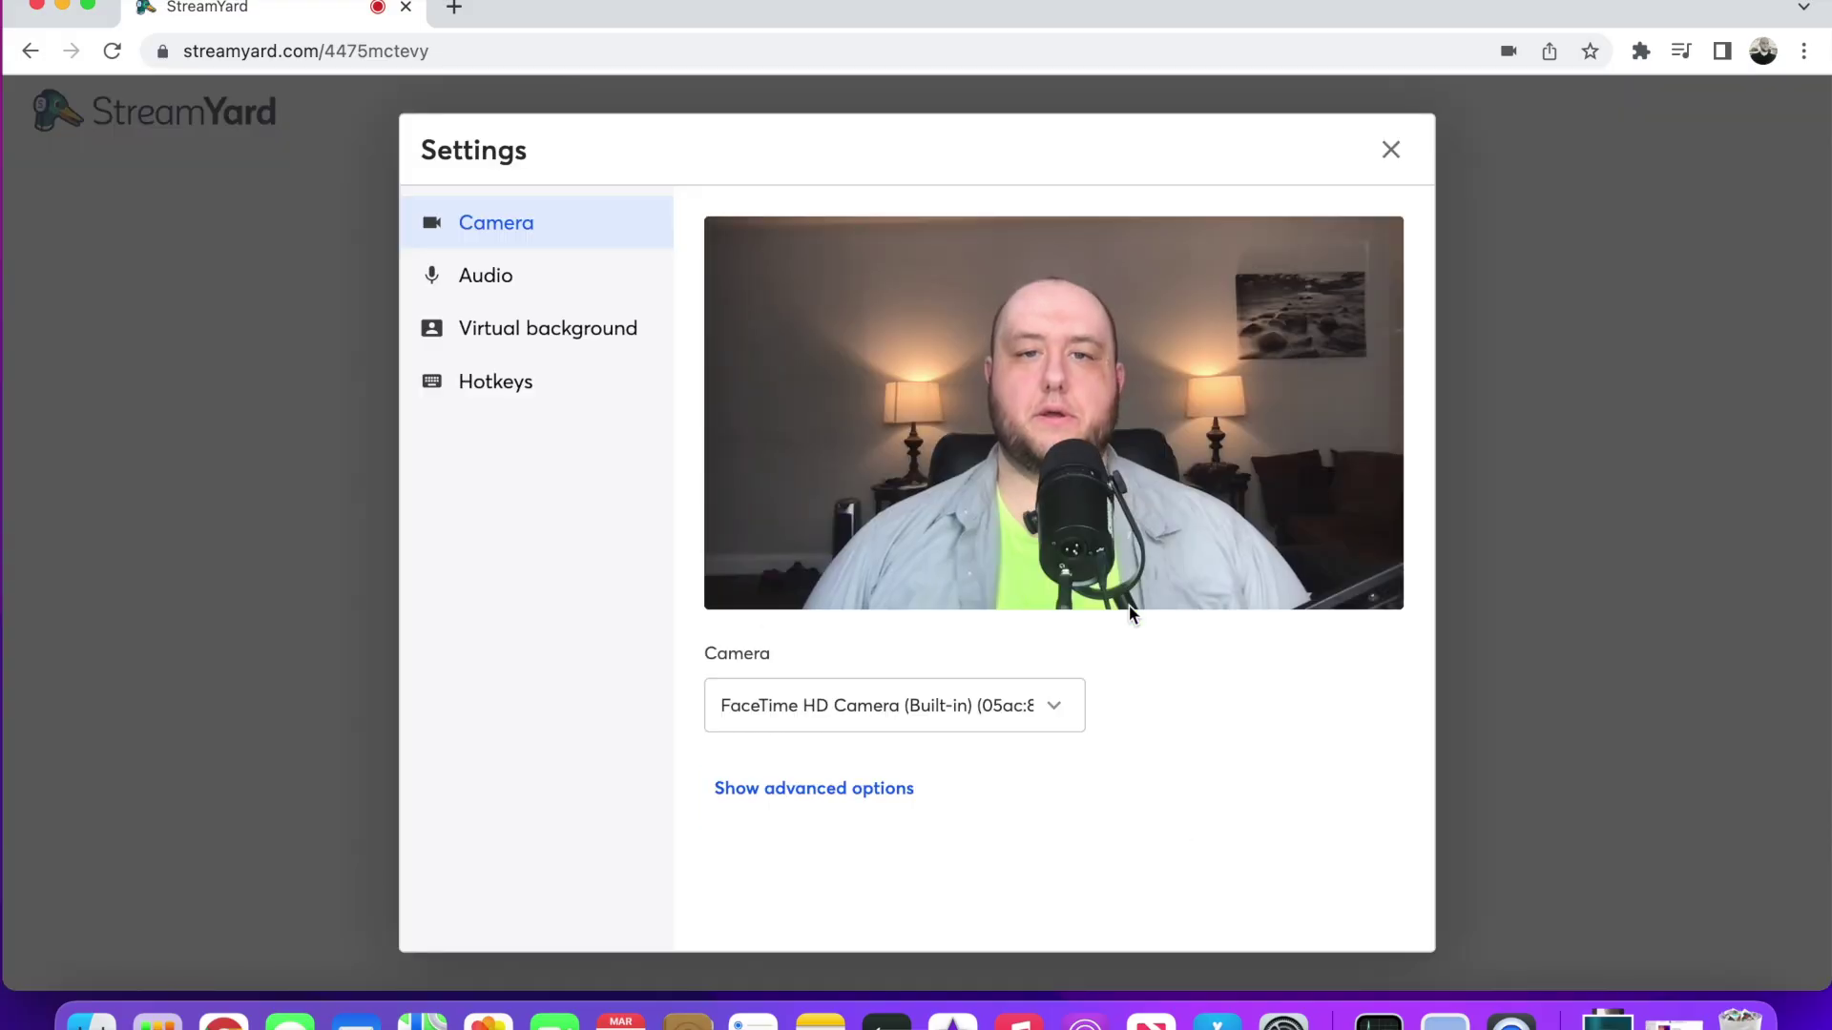
{"action": "left_click", "coordinate": [508, 245]}
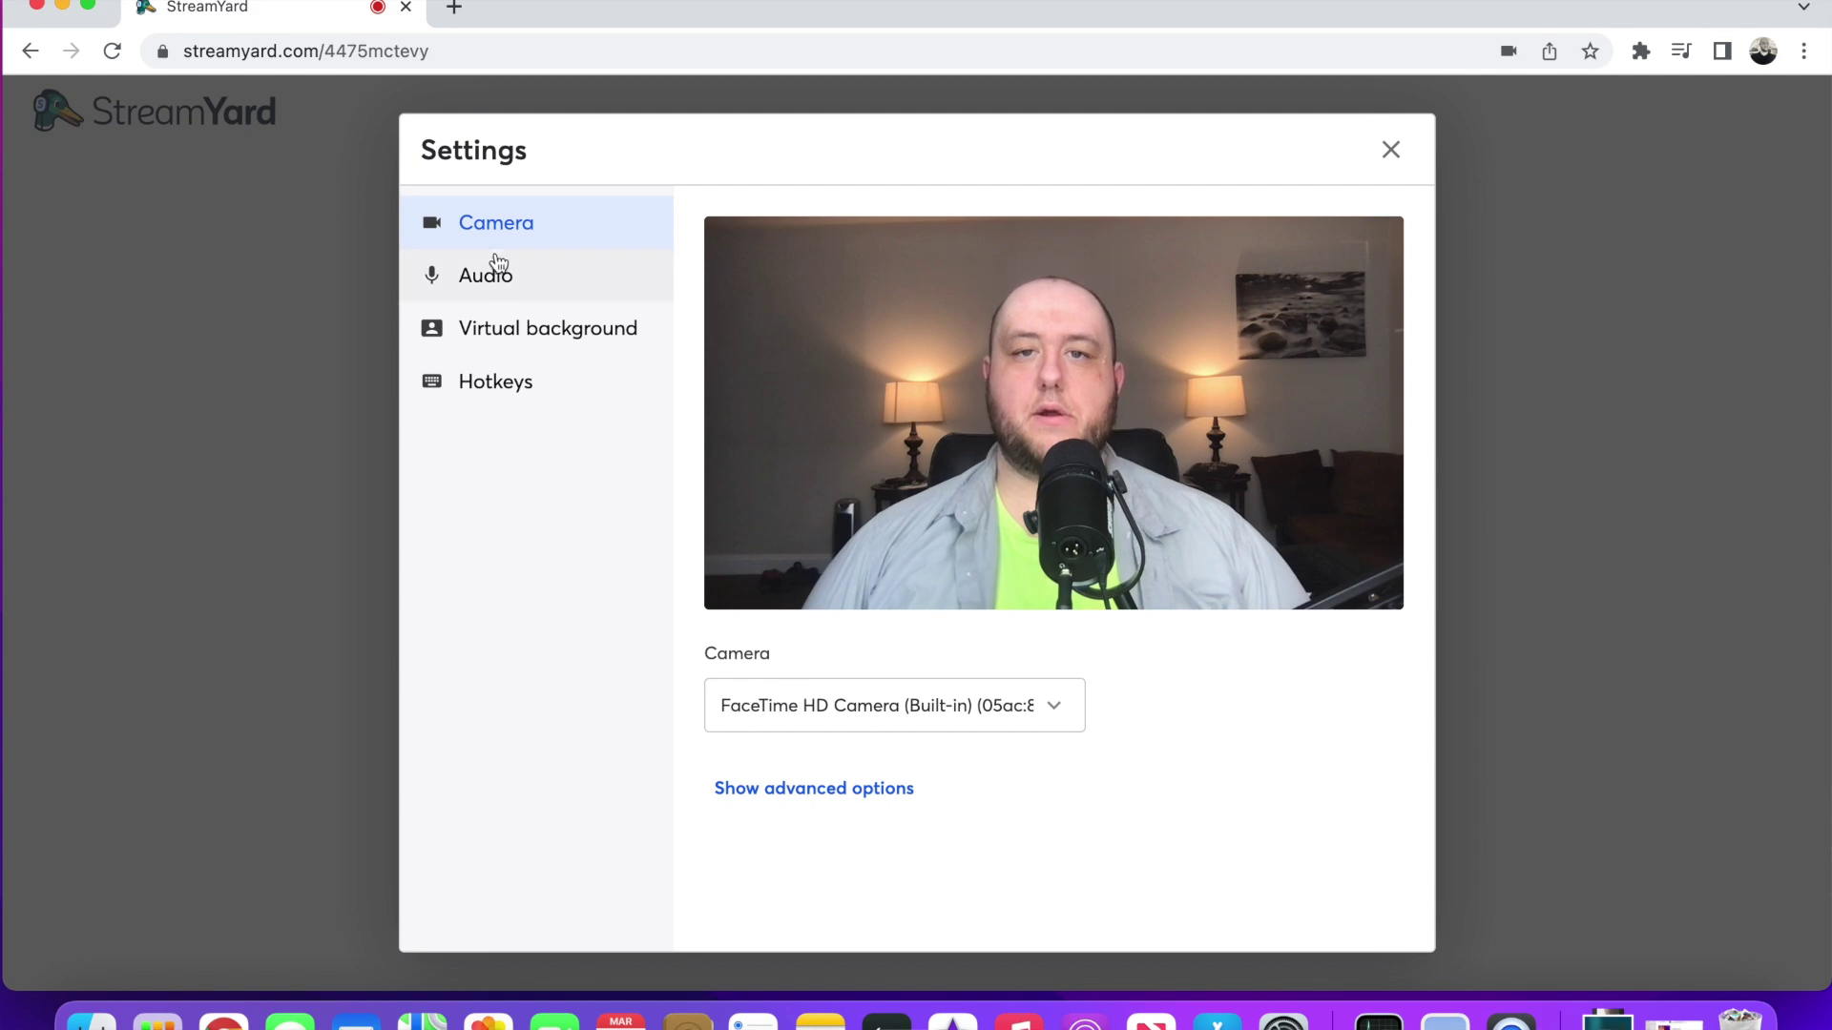
{"action": "left_click", "coordinate": [1059, 714]}
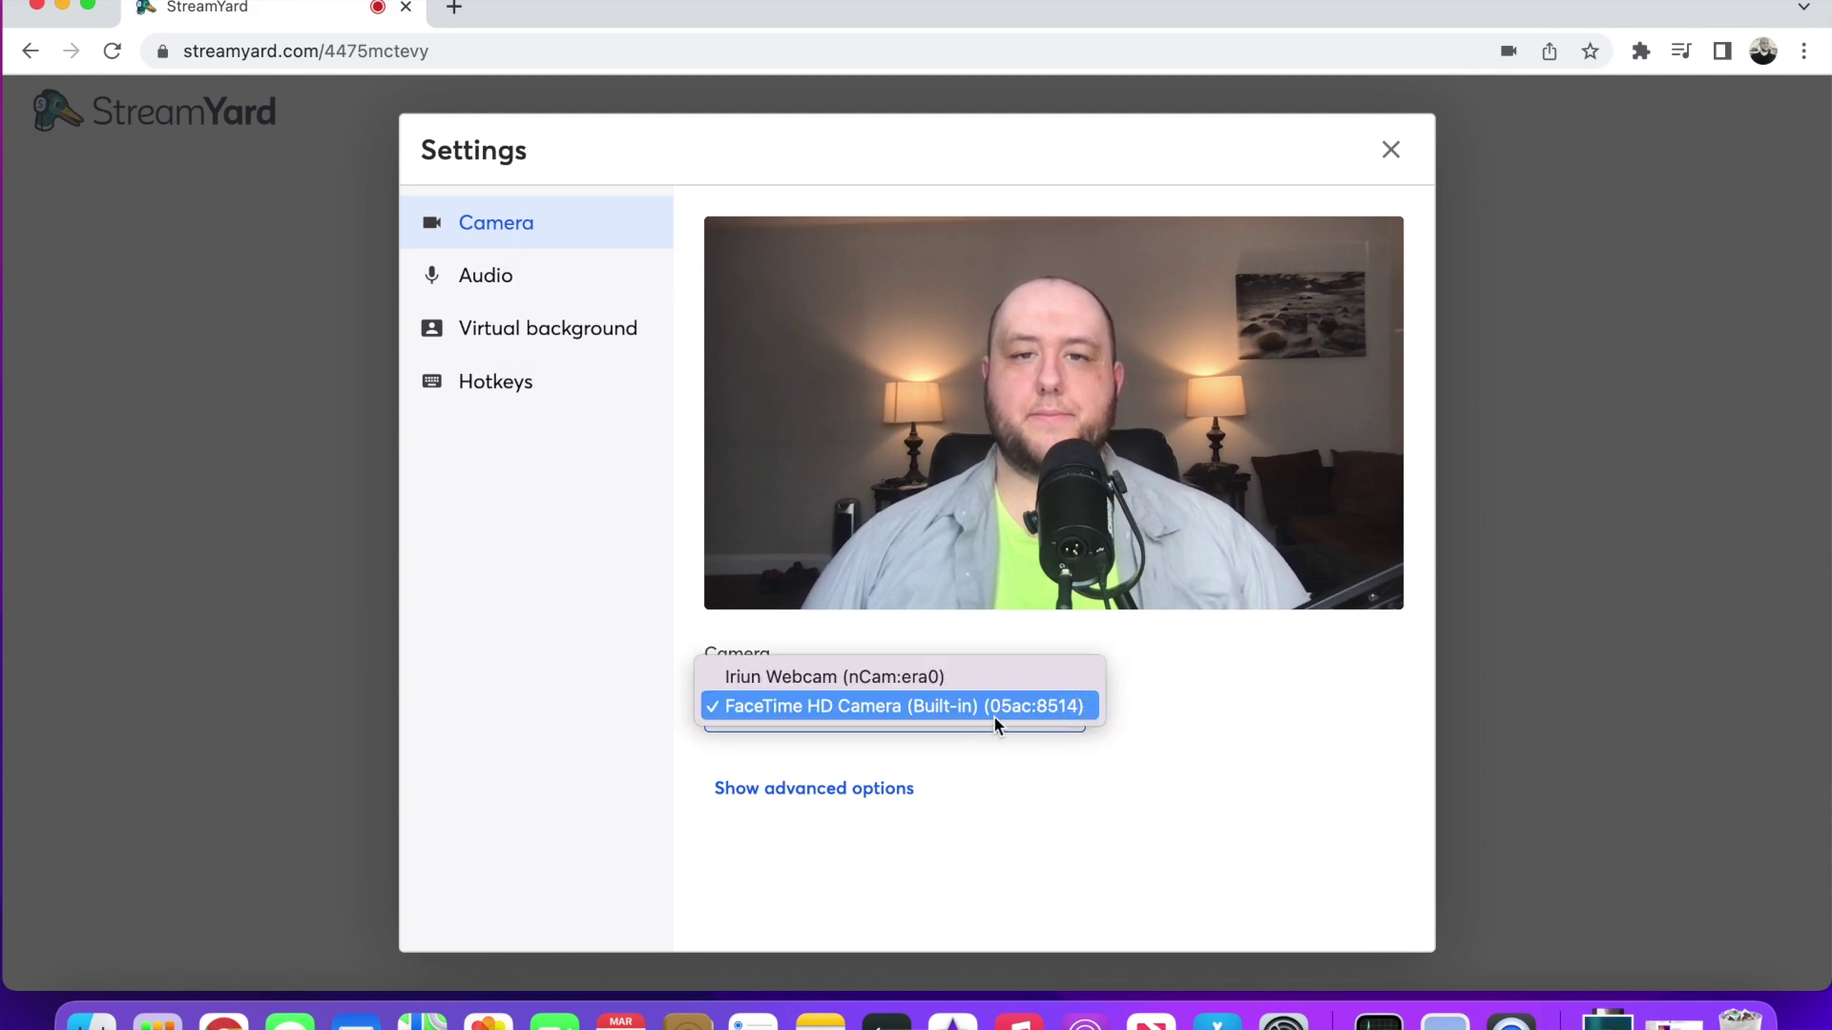
{"action": "left_click", "coordinate": [1226, 739]}
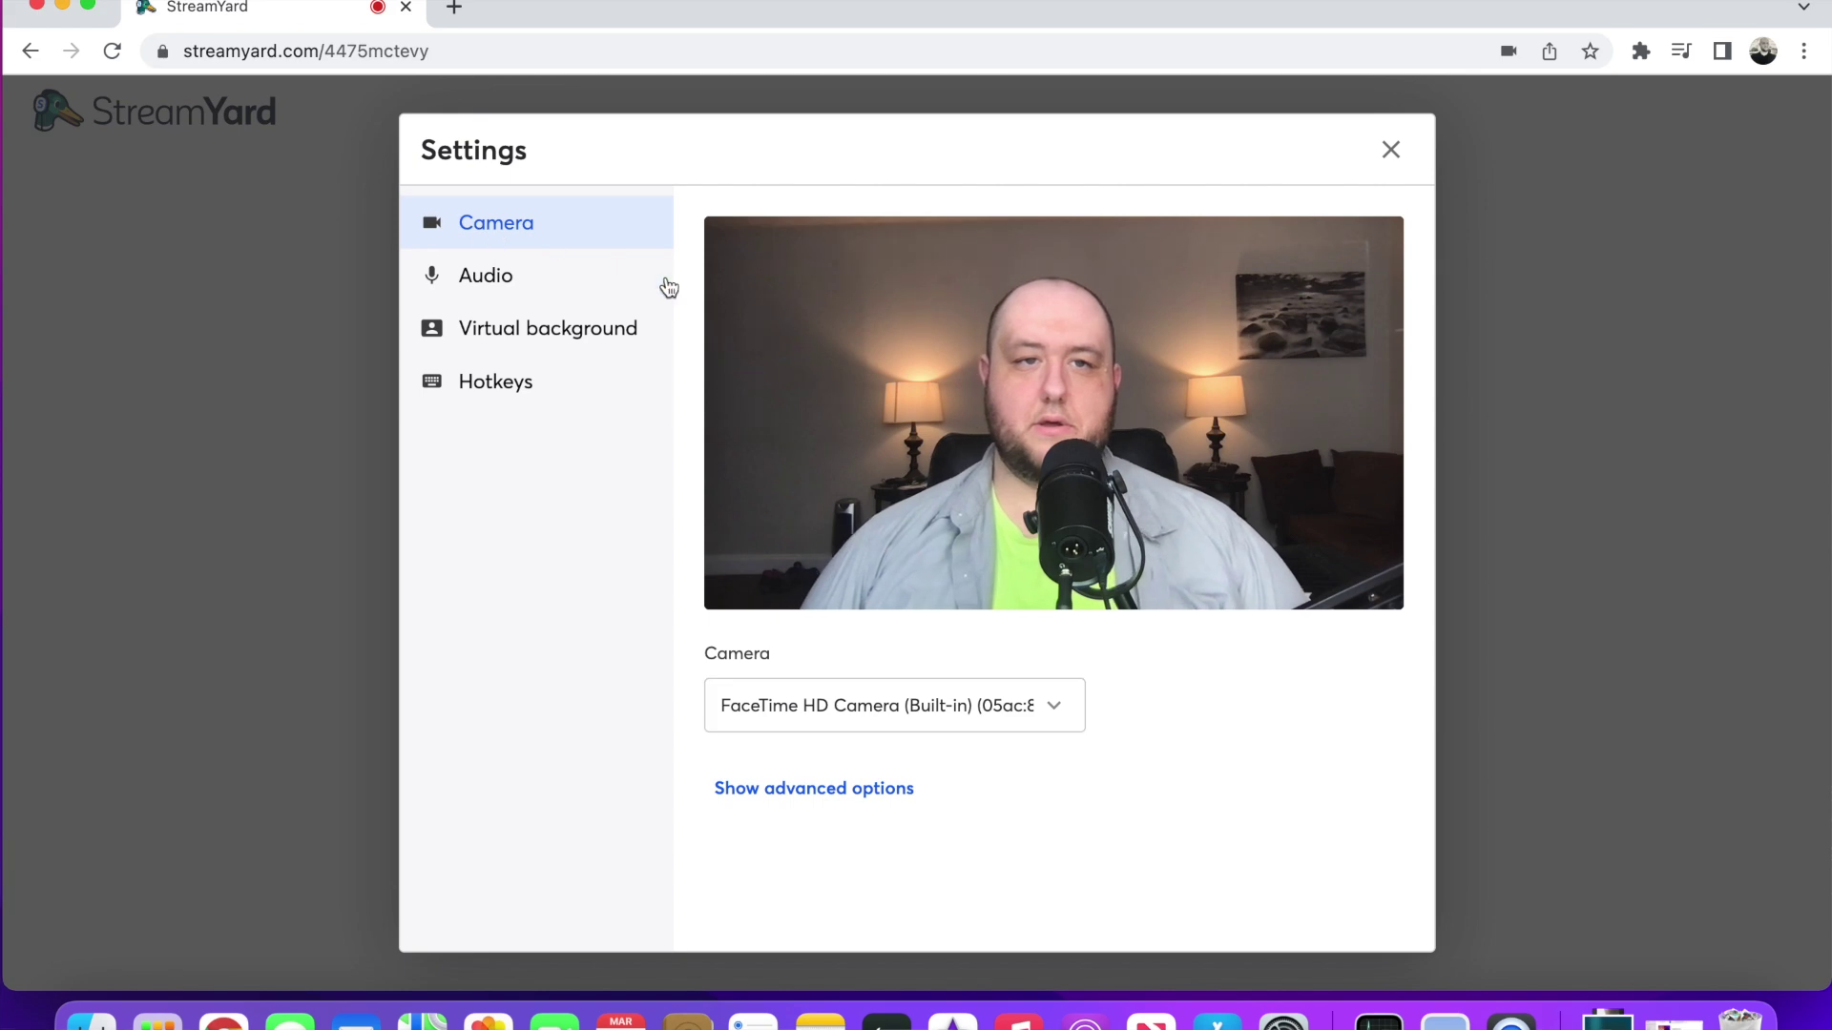
{"action": "left_click", "coordinate": [1061, 728]}
{"action": "left_click", "coordinate": [1305, 763]}
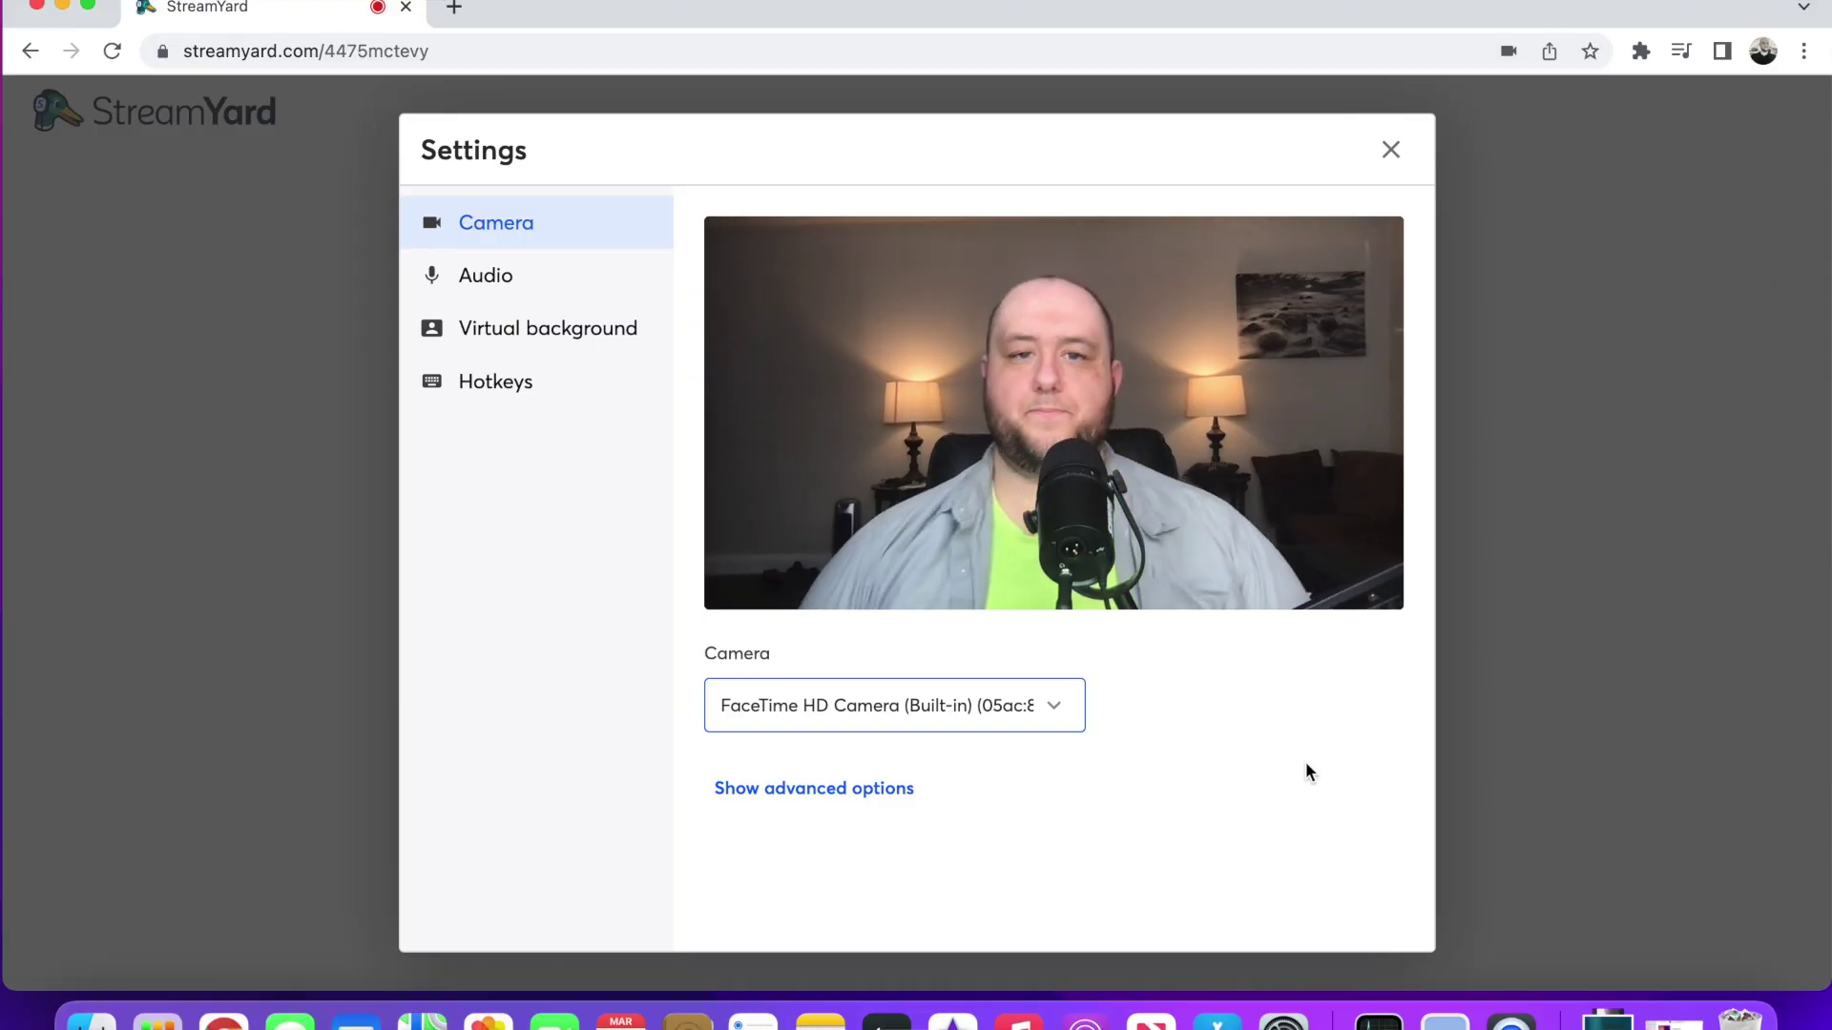
In the Audio settings, keep Default - Shure MV7 as the microphone.
{"action": "left_click", "coordinate": [483, 279]}
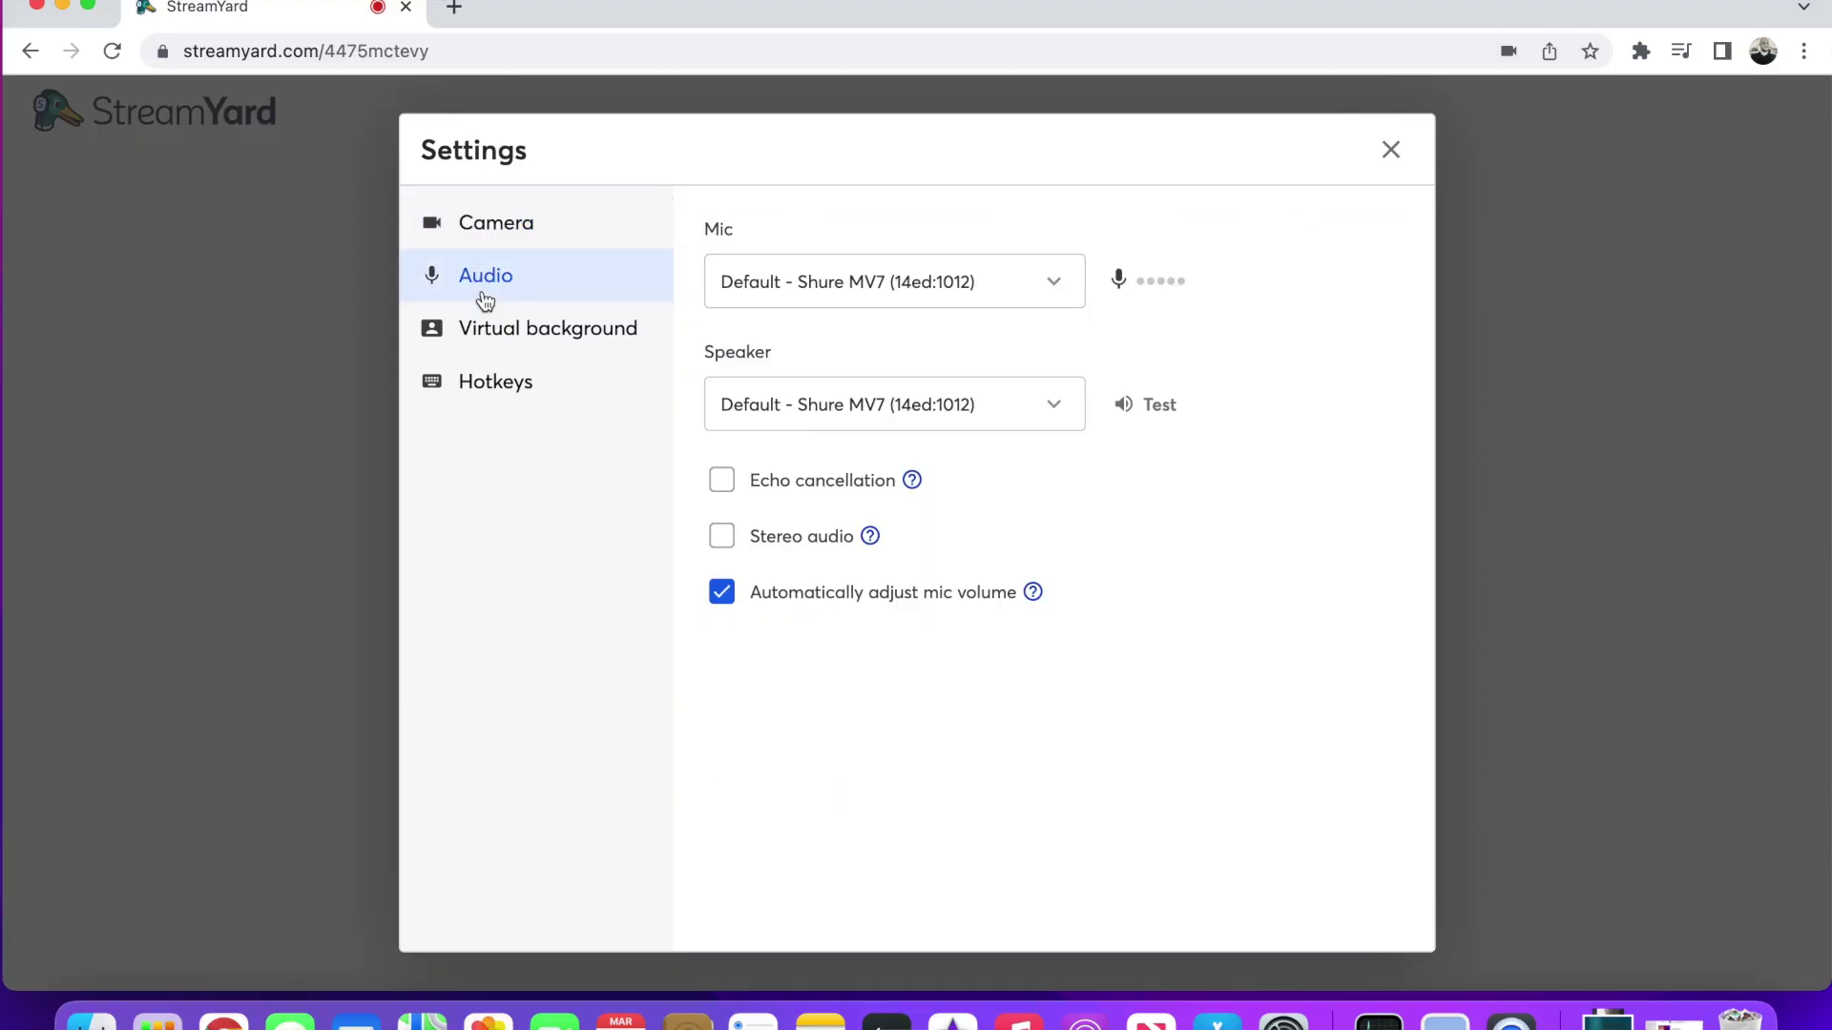
{"action": "left_click", "coordinate": [1054, 288]}
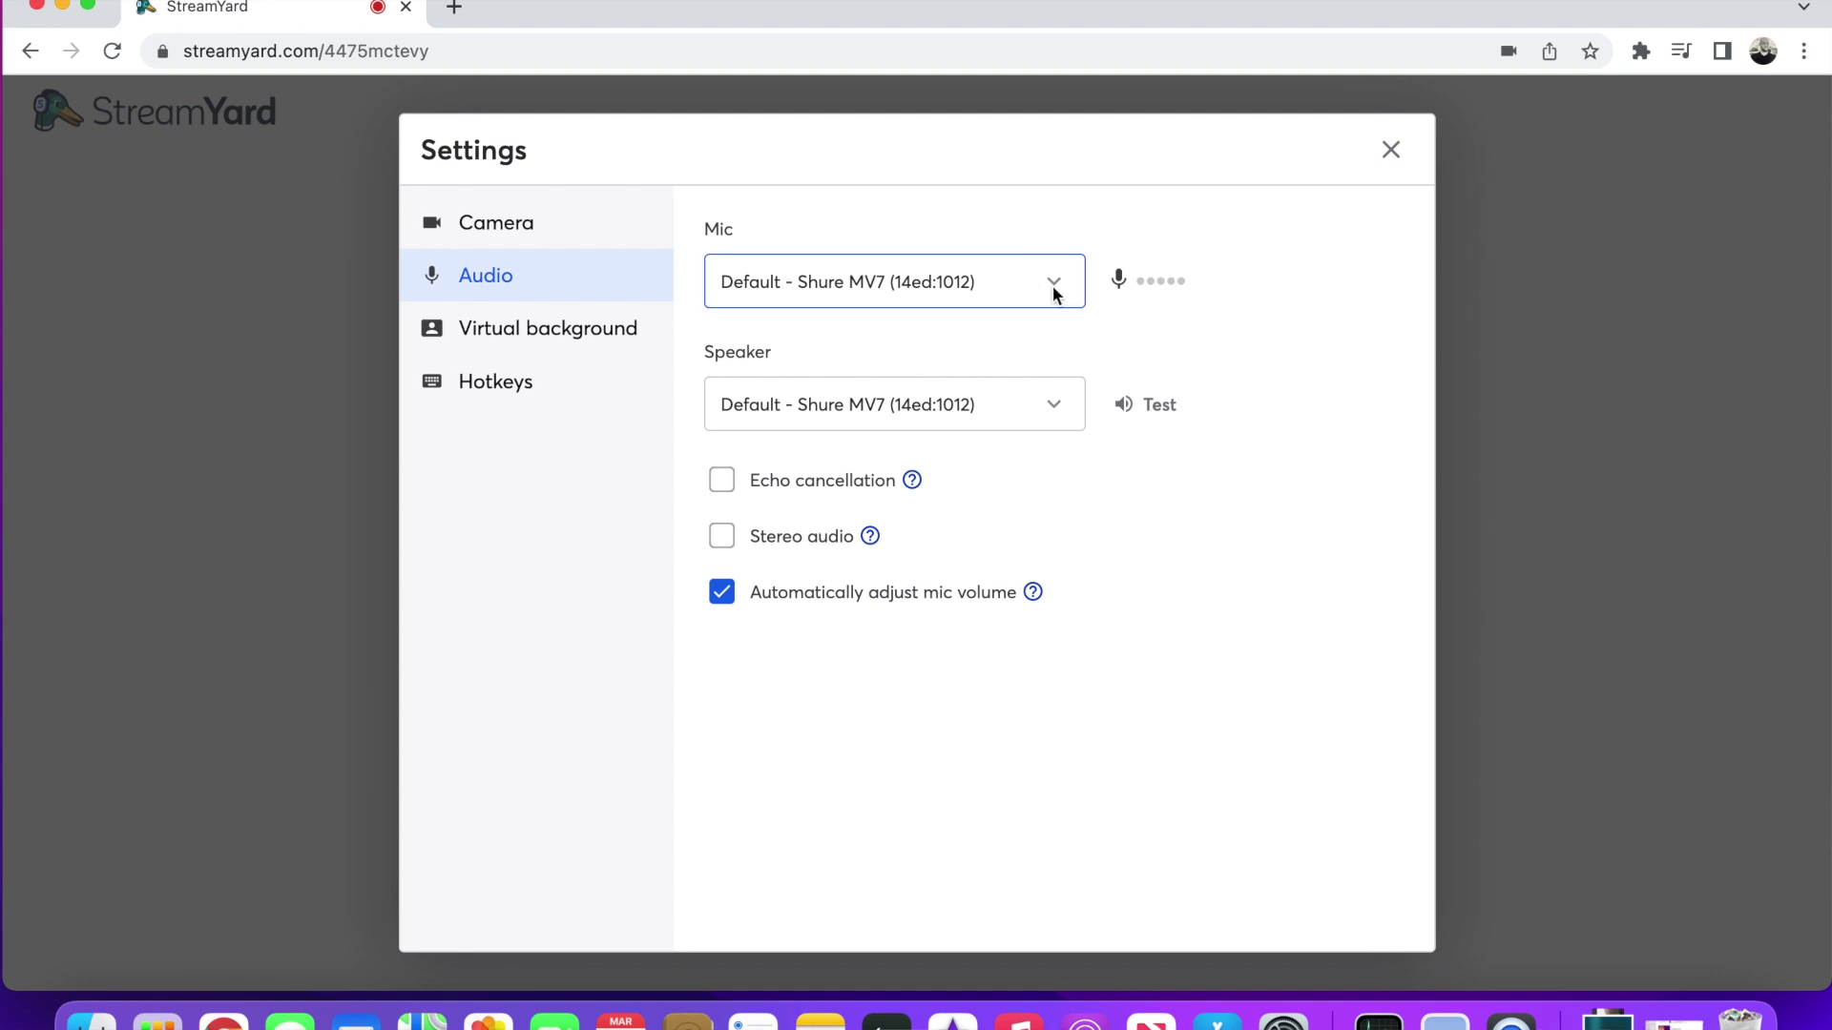
{"action": "left_click", "coordinate": [1053, 291]}
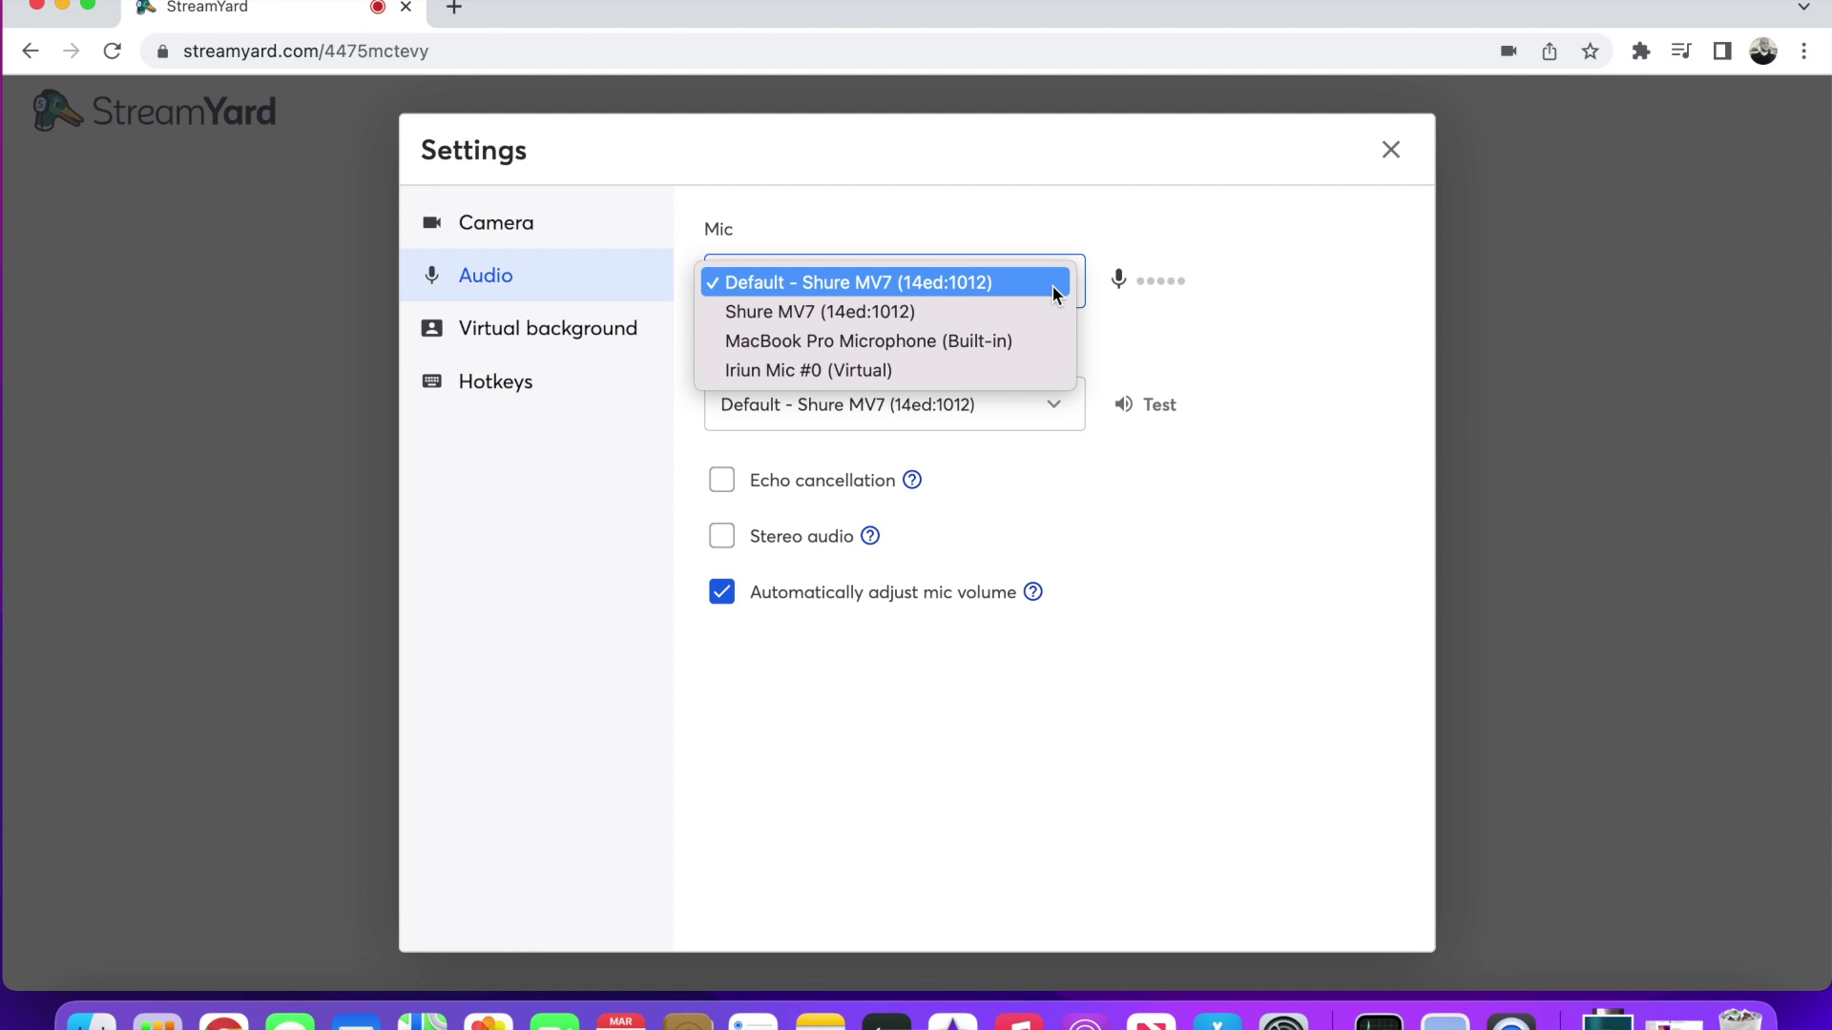
{"action": "left_click", "coordinate": [1023, 246]}
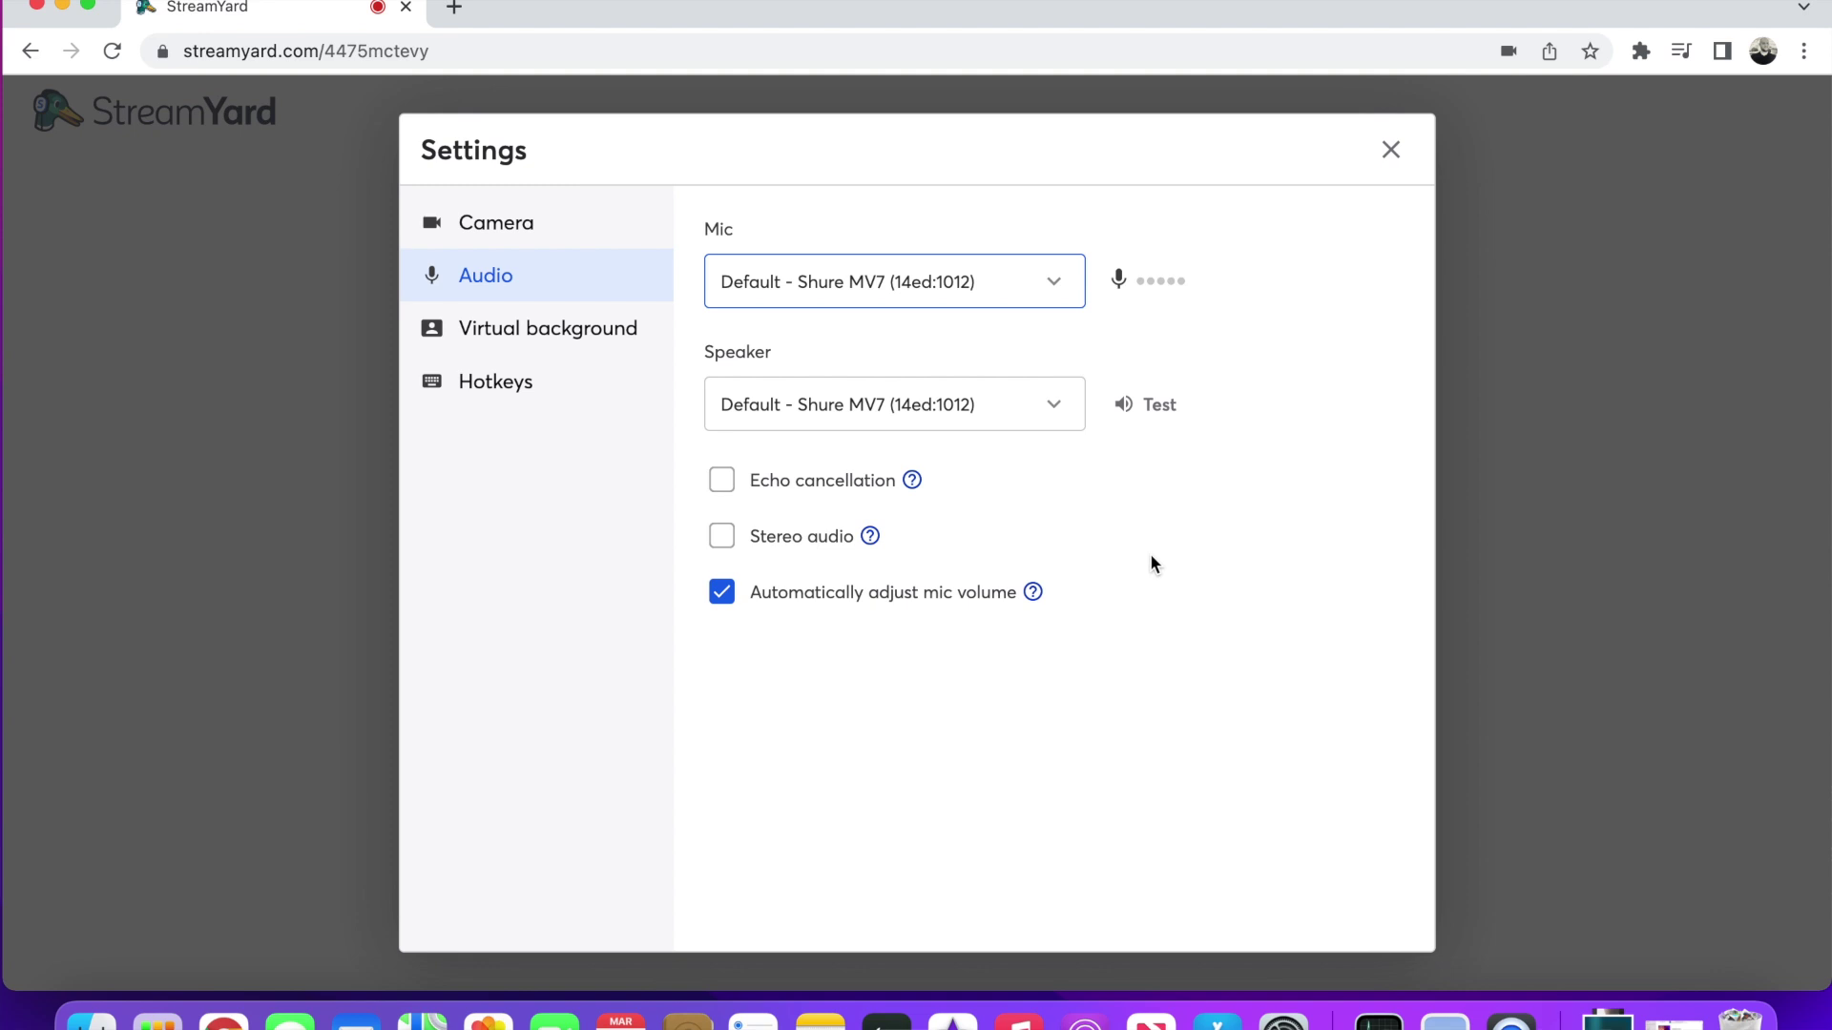
Leave Echo cancellation off and Automatically adjust mic volume turned on.
{"action": "left_click", "coordinate": [720, 491]}
{"action": "left_click", "coordinate": [730, 492]}
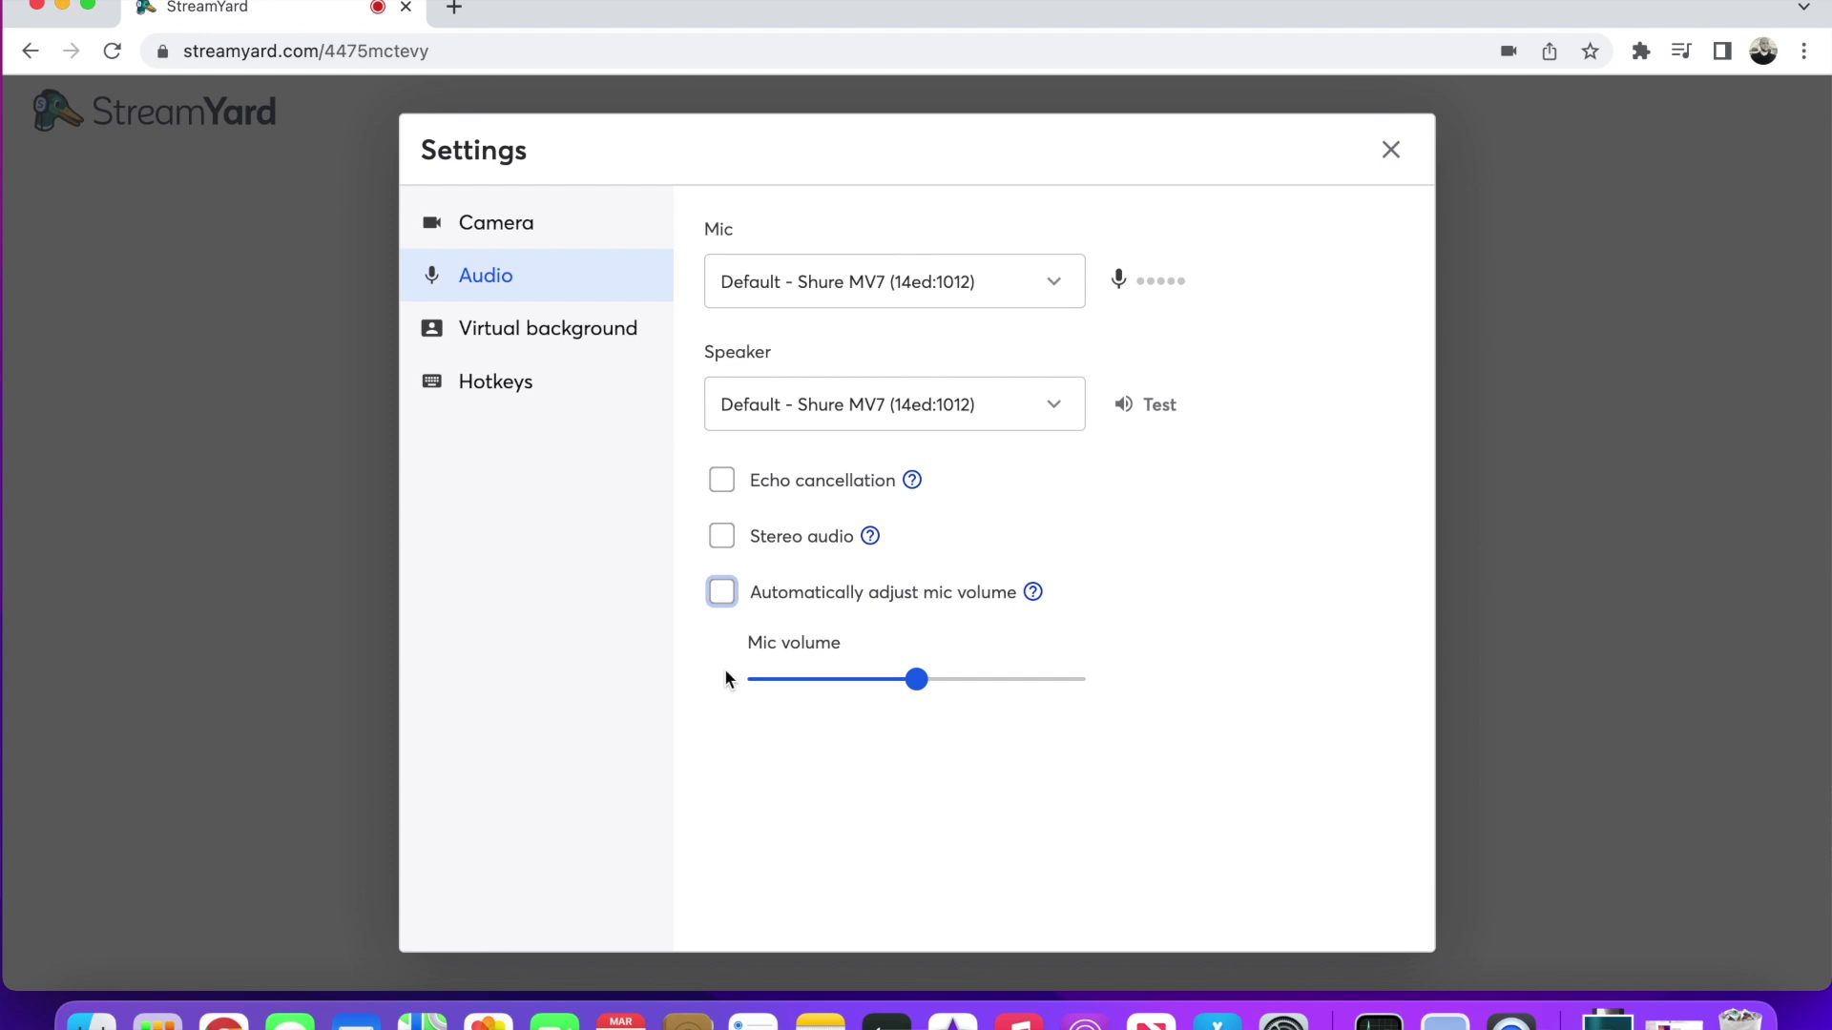
{"action": "left_click", "coordinate": [722, 593]}
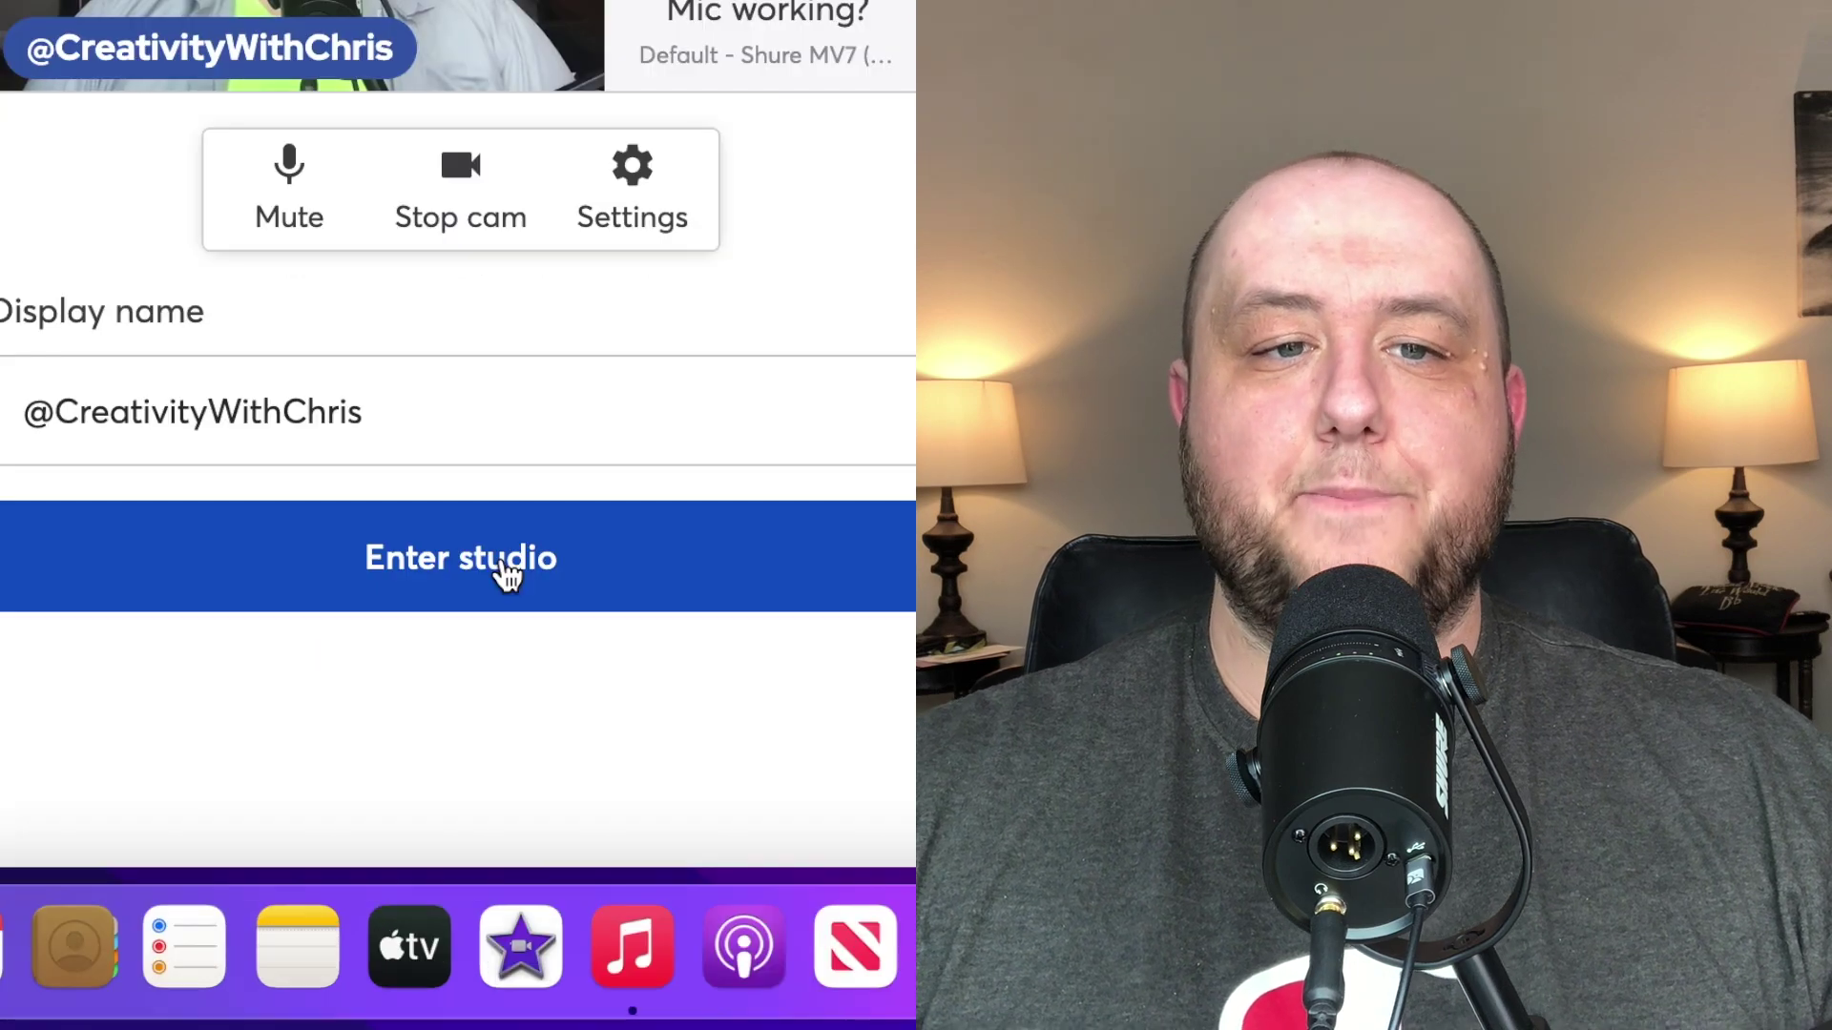
Enter the Goober studio, show the comments panel, and start recording.
{"action": "left_click", "coordinate": [506, 573]}
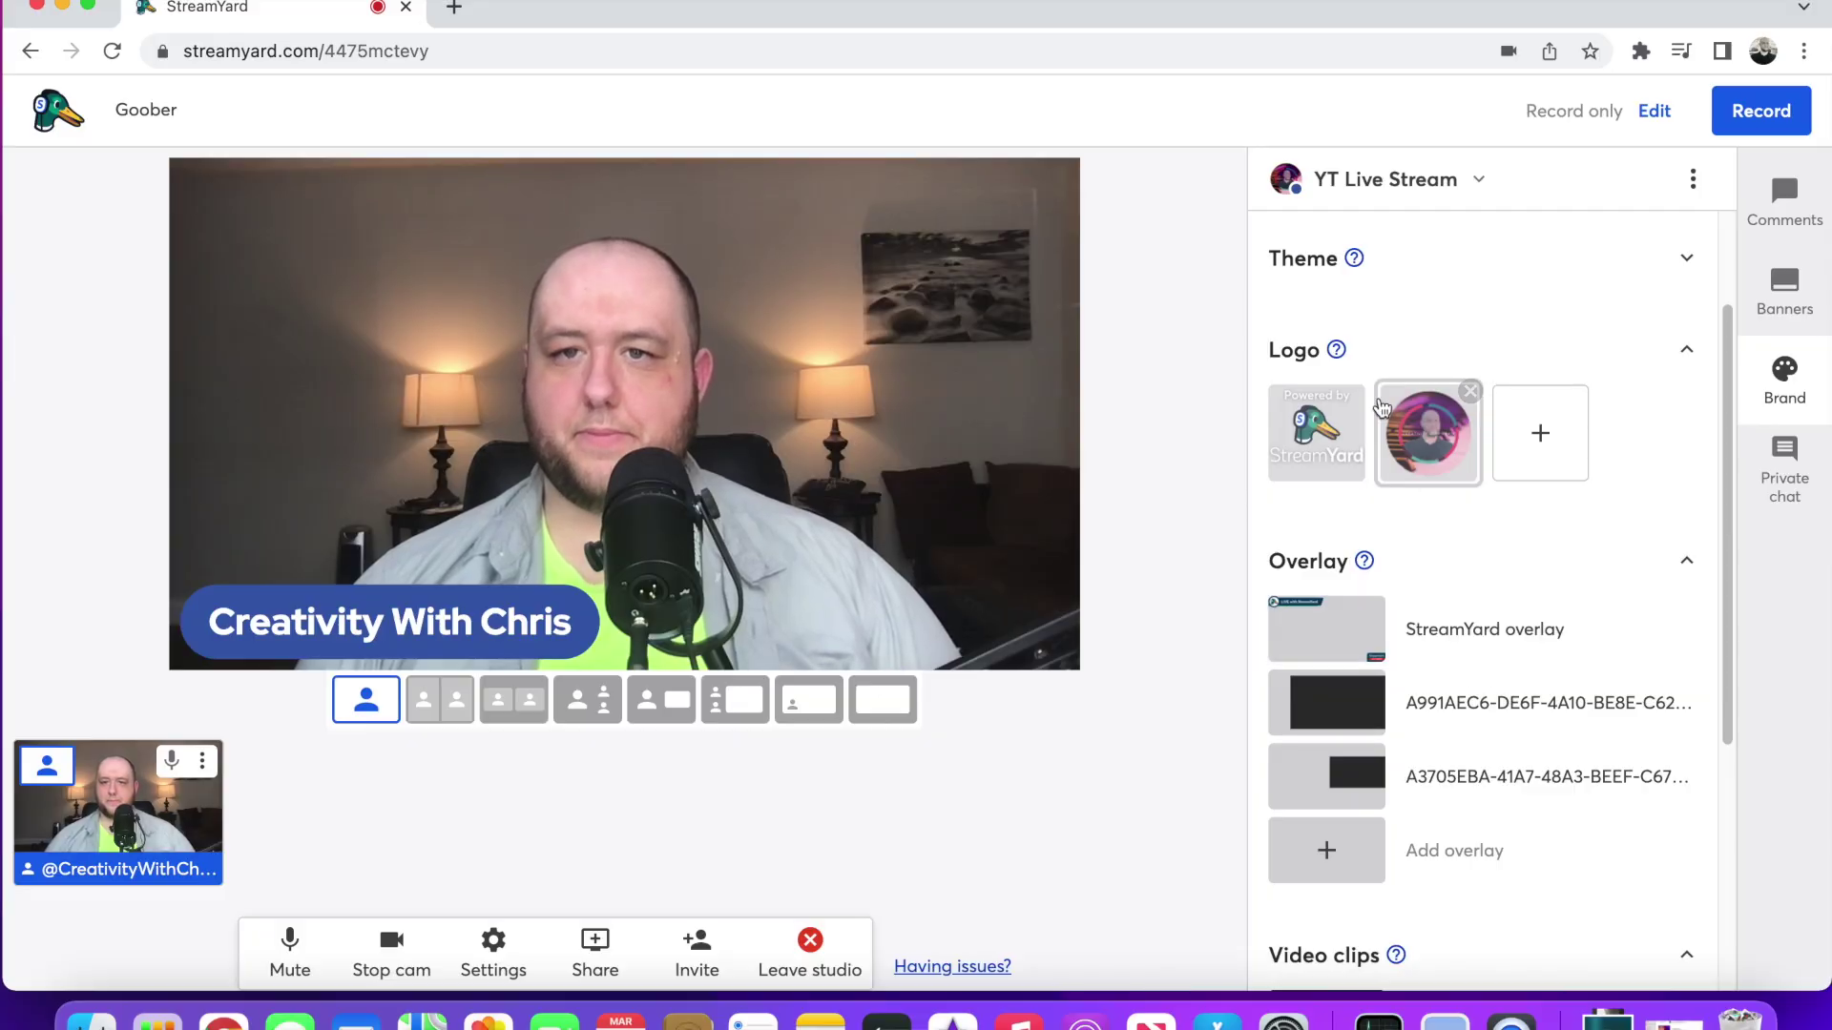
{"action": "left_click", "coordinate": [1786, 202]}
{"action": "left_click", "coordinate": [1751, 110]}
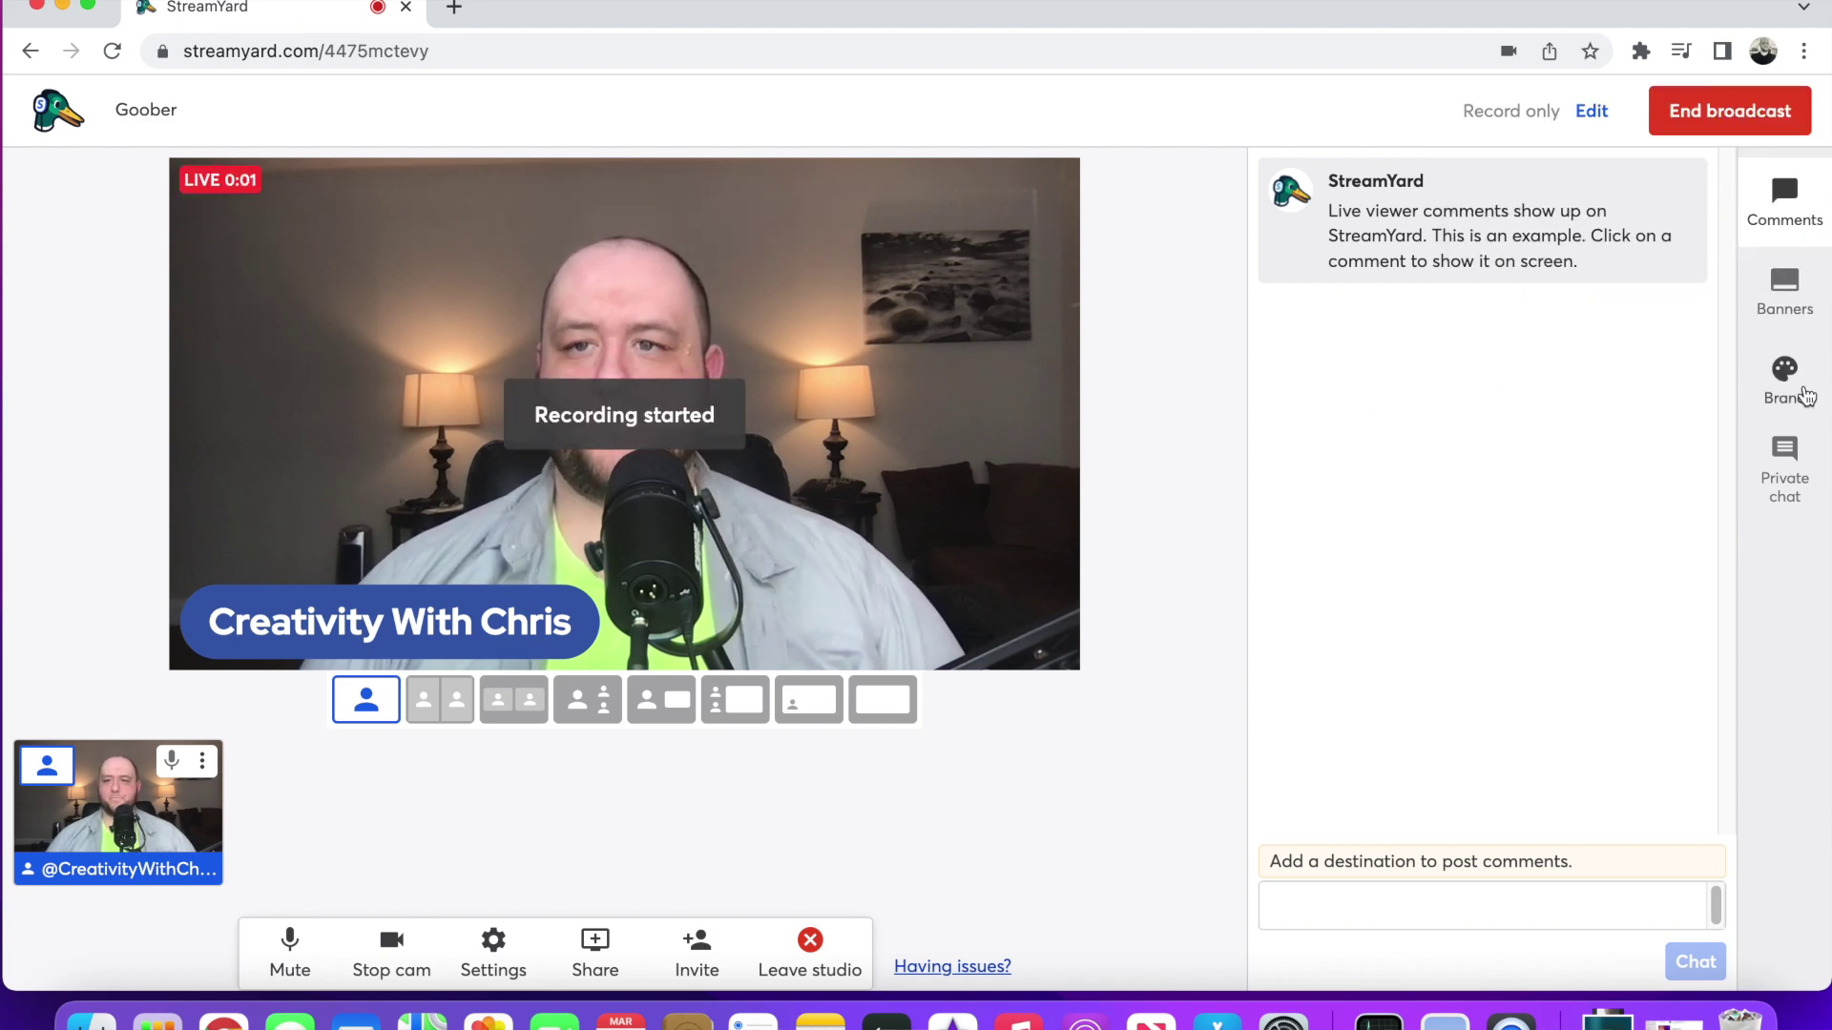
Browse the Brand tab's logo, overlay and video clip settings.
{"action": "left_click", "coordinate": [1784, 379]}
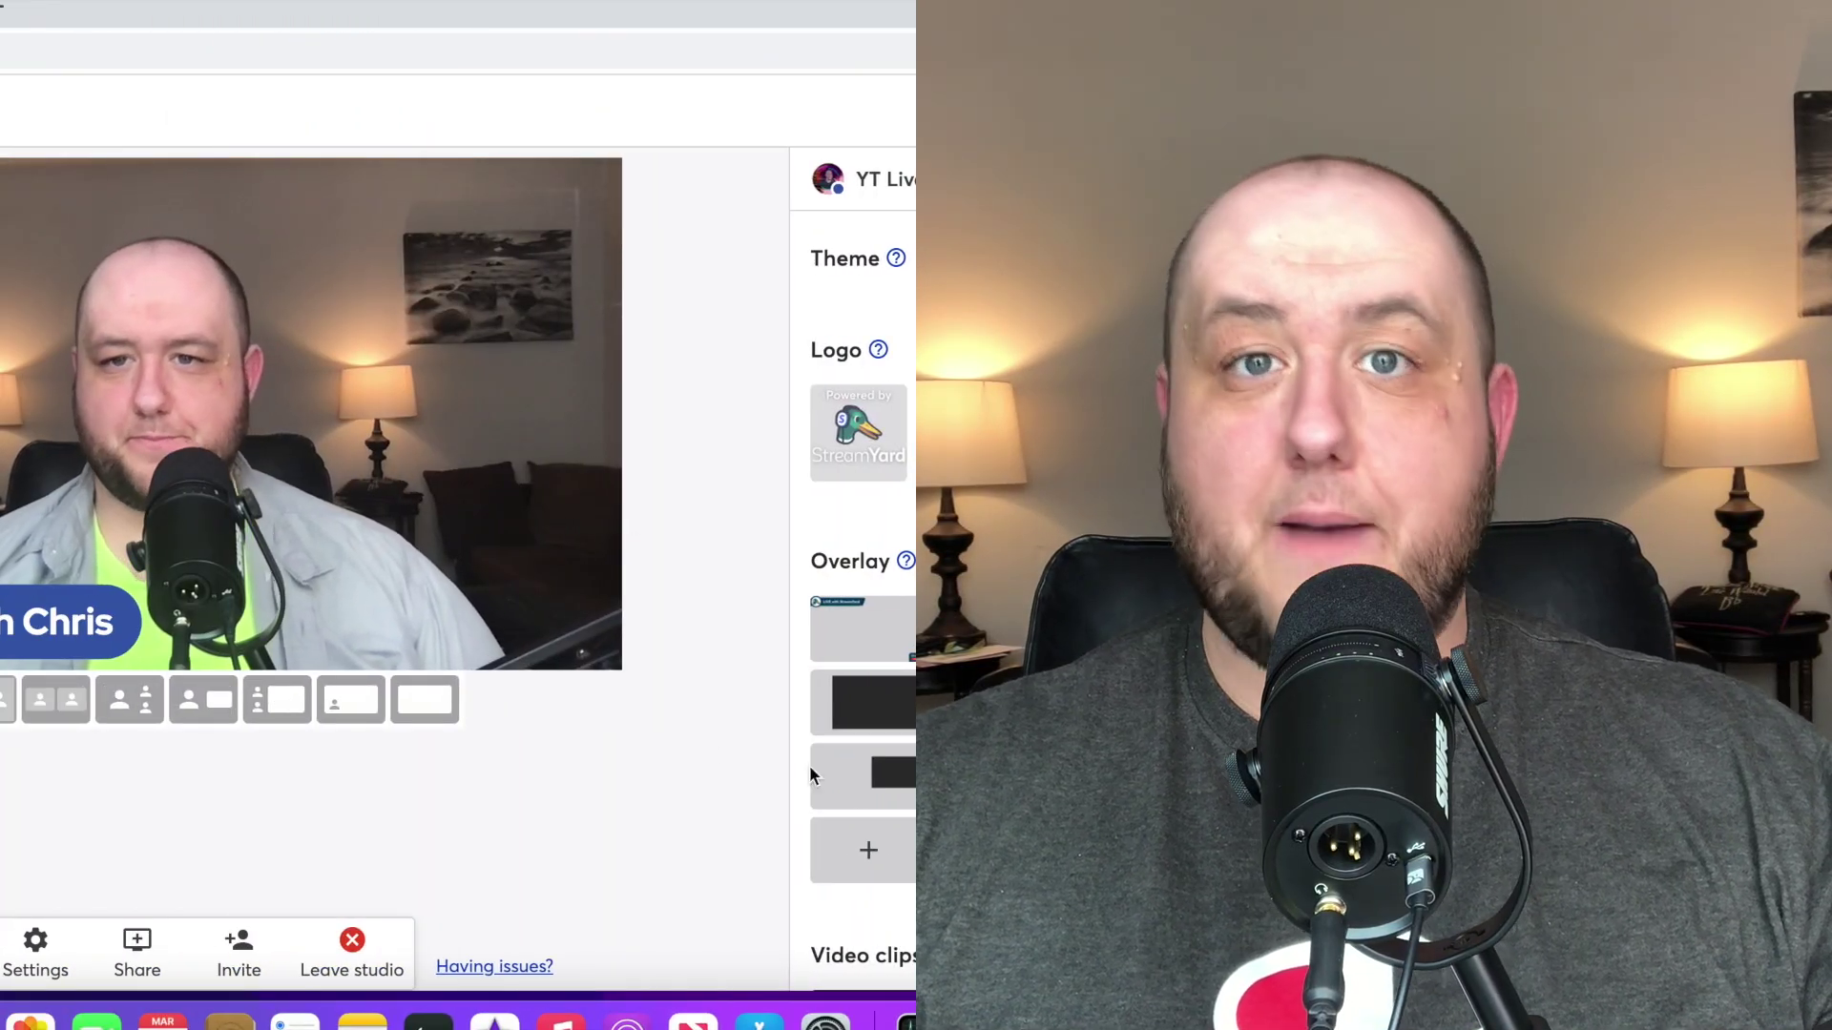
{"action": "scroll", "coordinate": [859, 572], "scroll_direction": "down", "scroll_amount": 5}
{"action": "scroll", "coordinate": [863, 572], "scroll_direction": "down", "scroll_amount": 2}
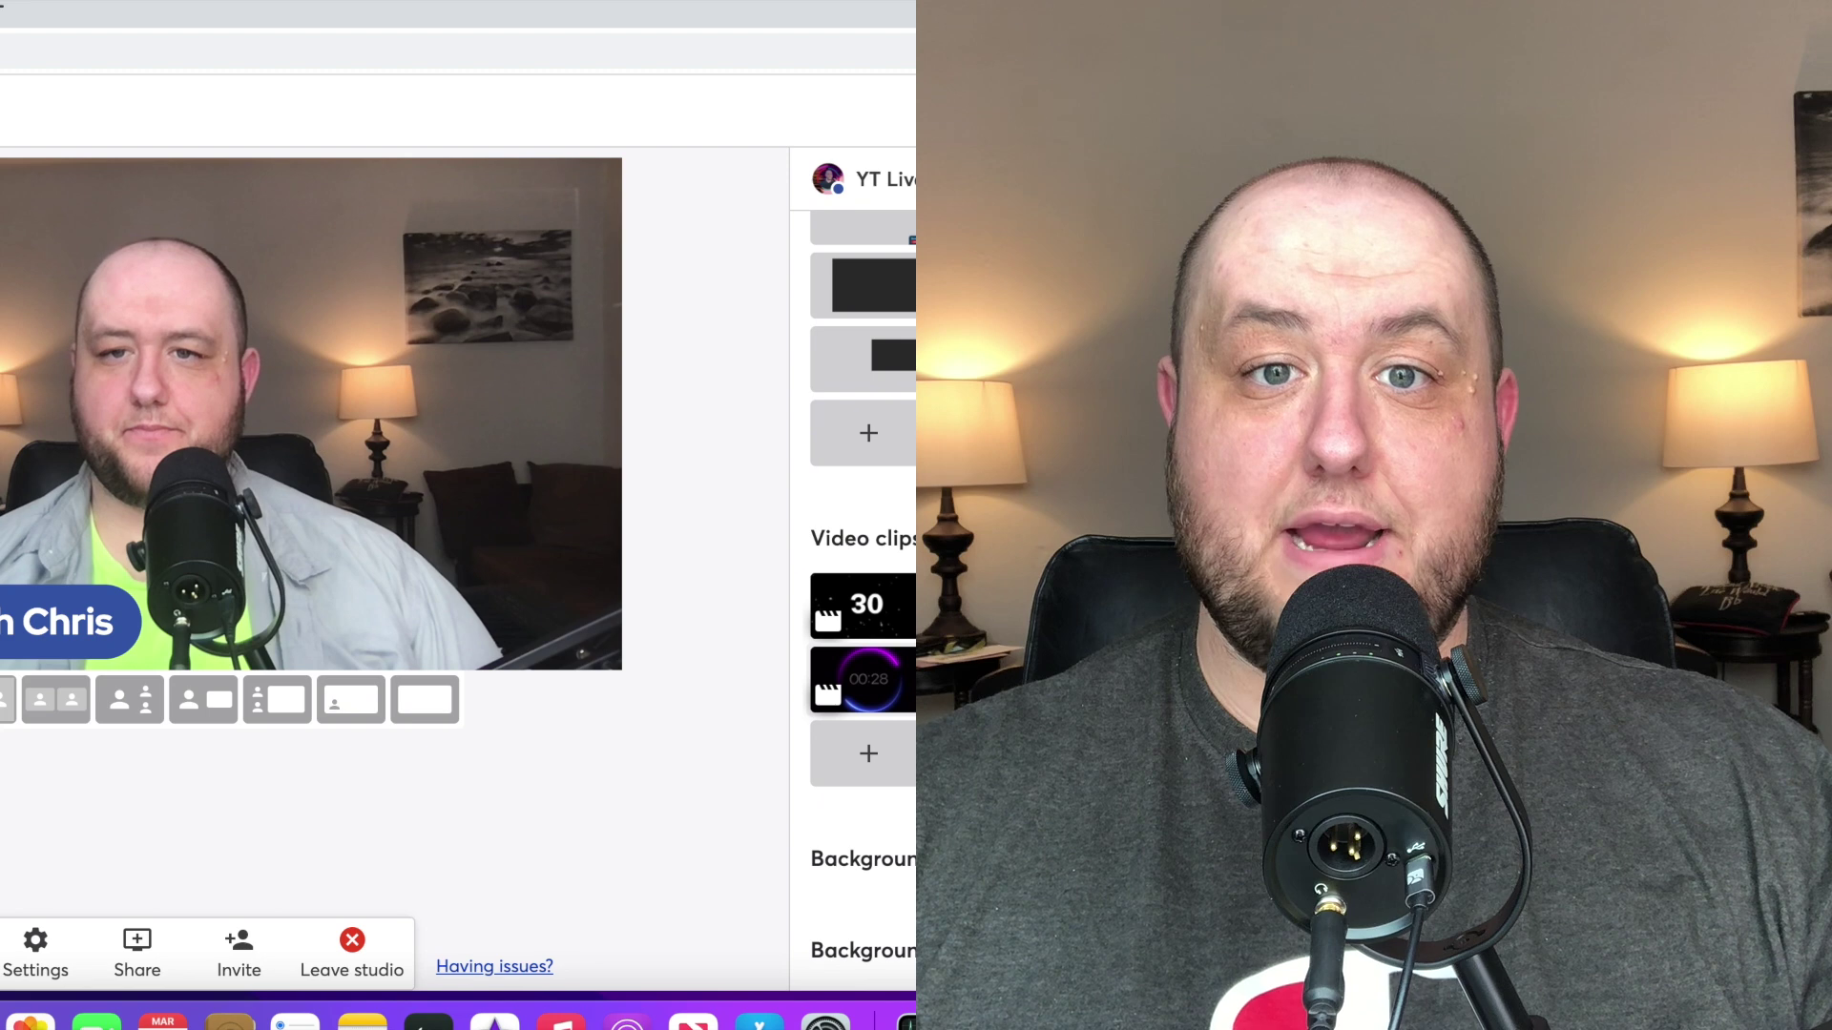
{"action": "scroll", "coordinate": [864, 572], "scroll_direction": "up", "scroll_amount": 10}
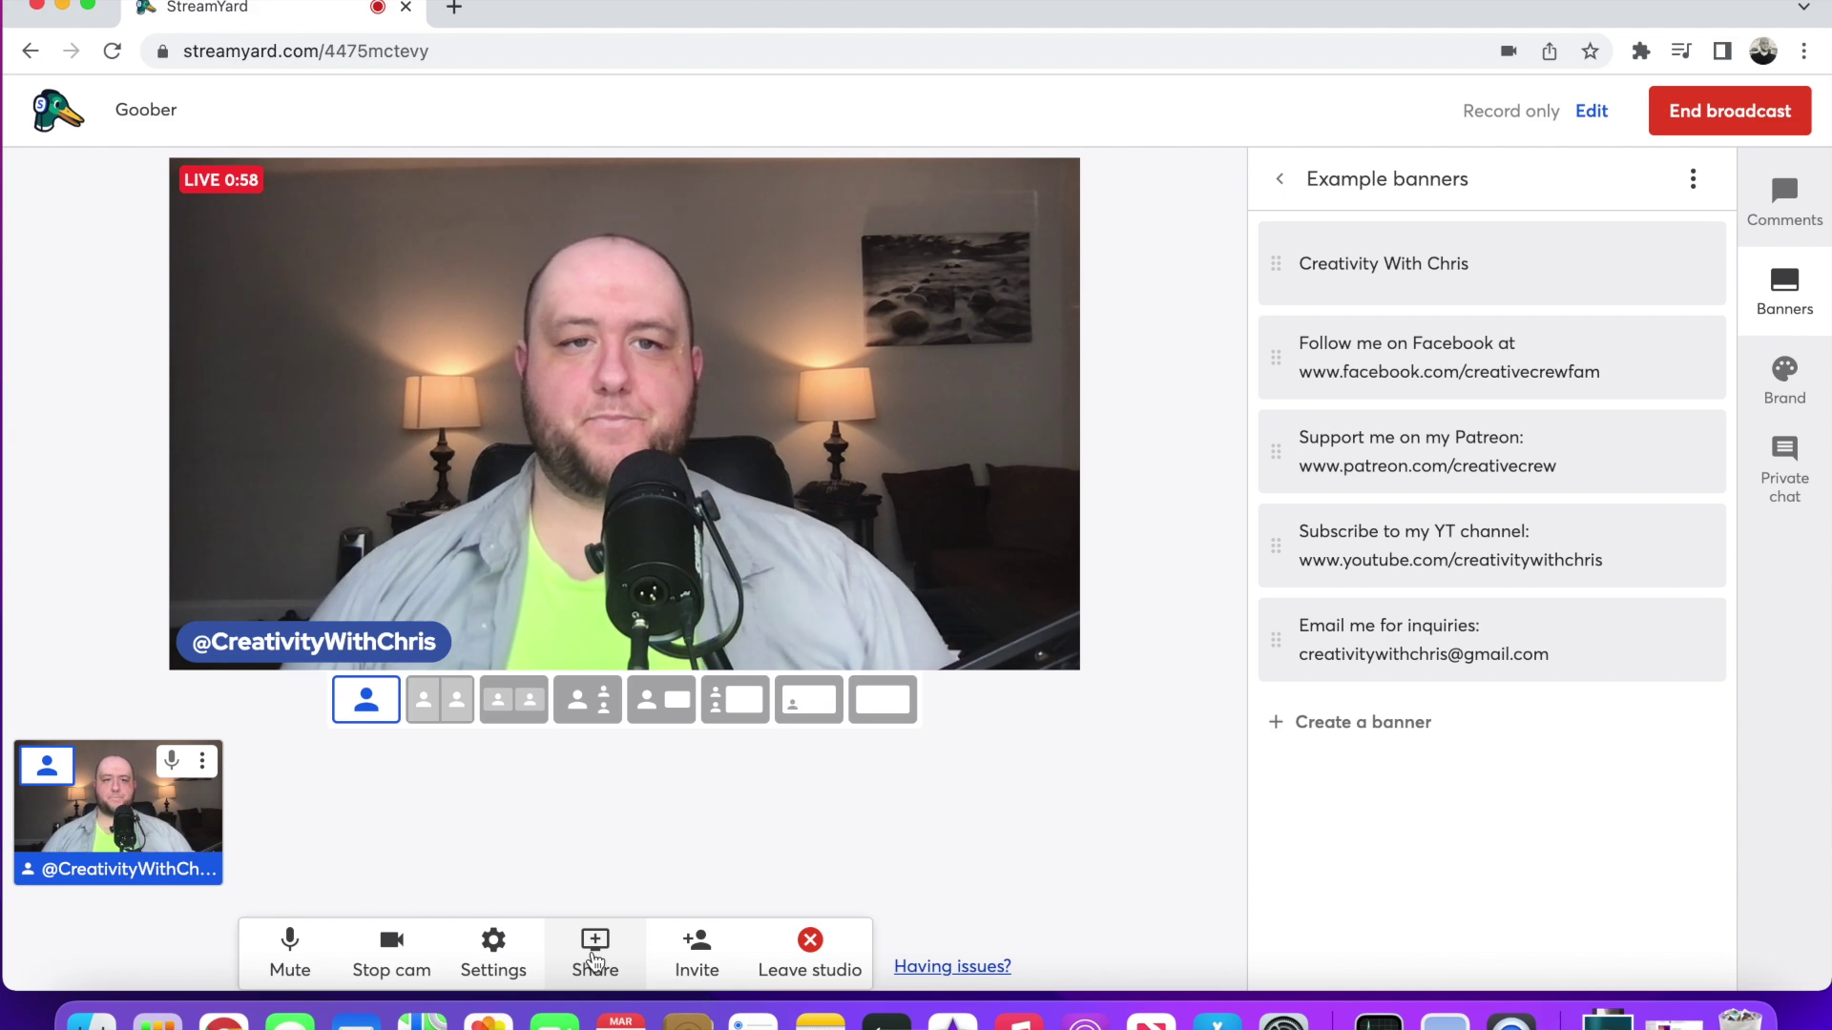
Share the Creativity With Chris YouTube Chrome tab, with tab audio, into the studio.
{"action": "left_click", "coordinate": [595, 959]}
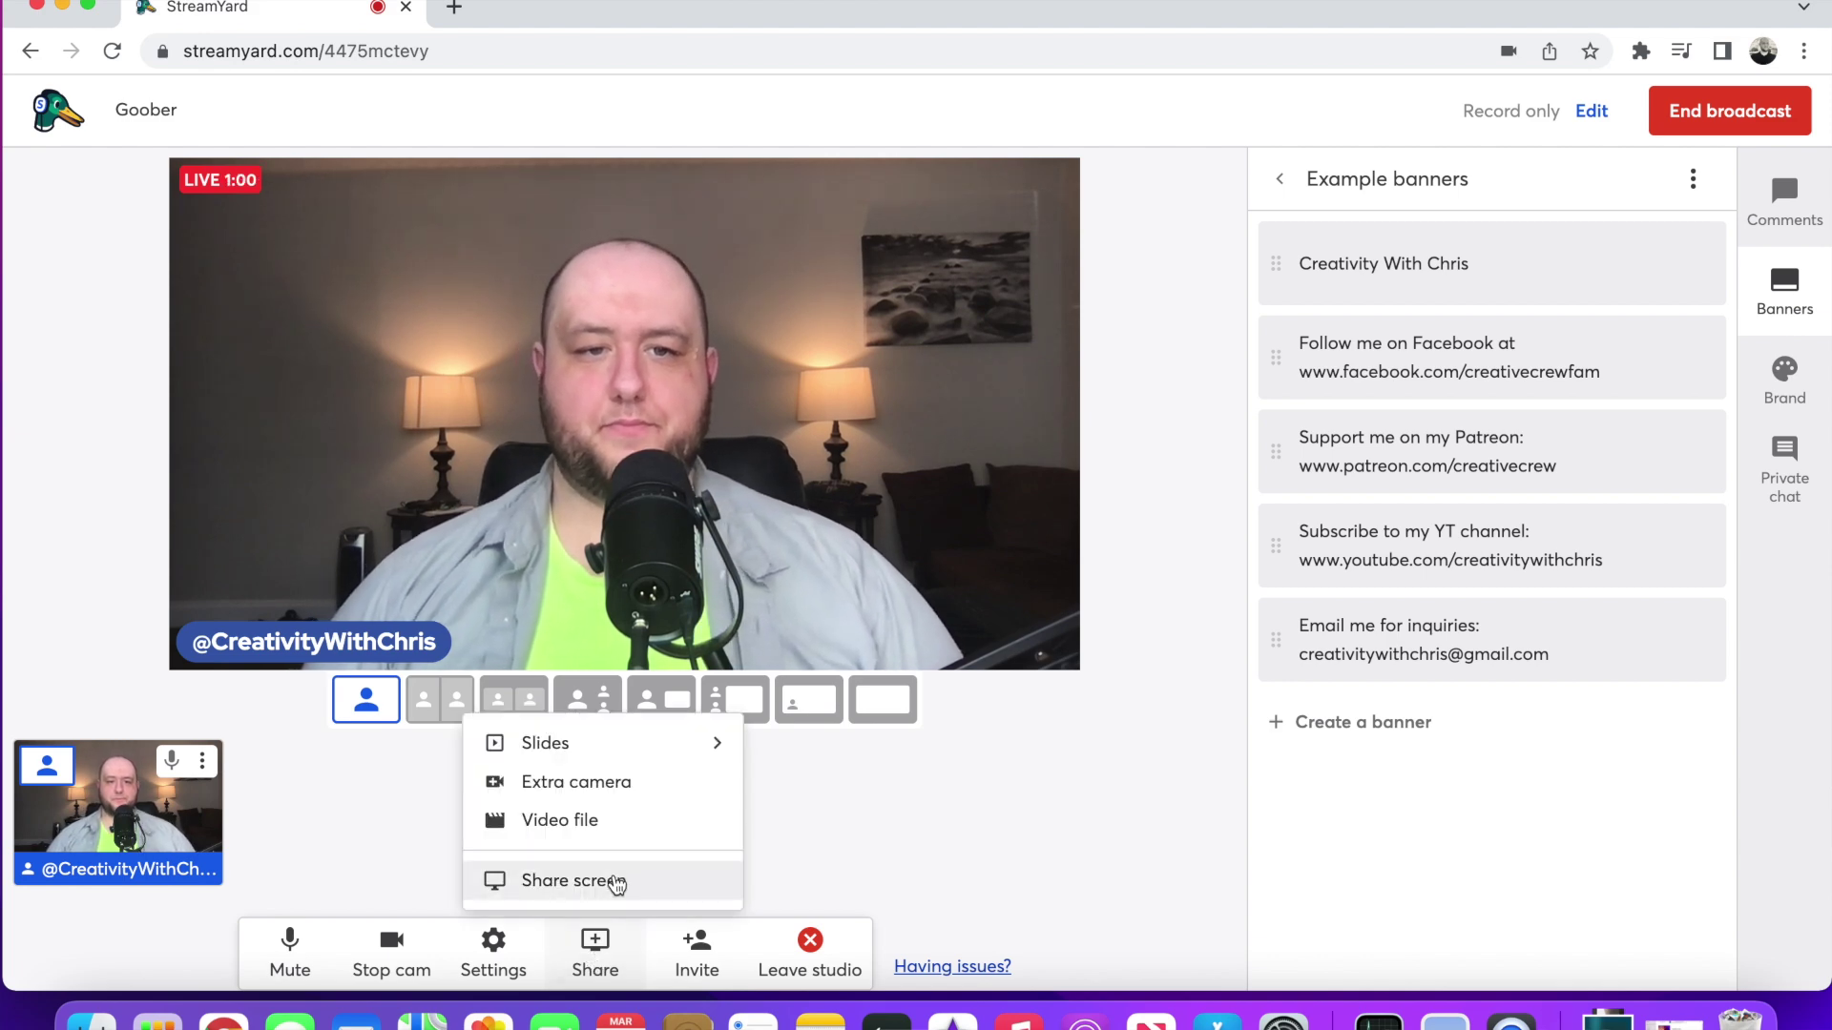
{"action": "left_click", "coordinate": [574, 879]}
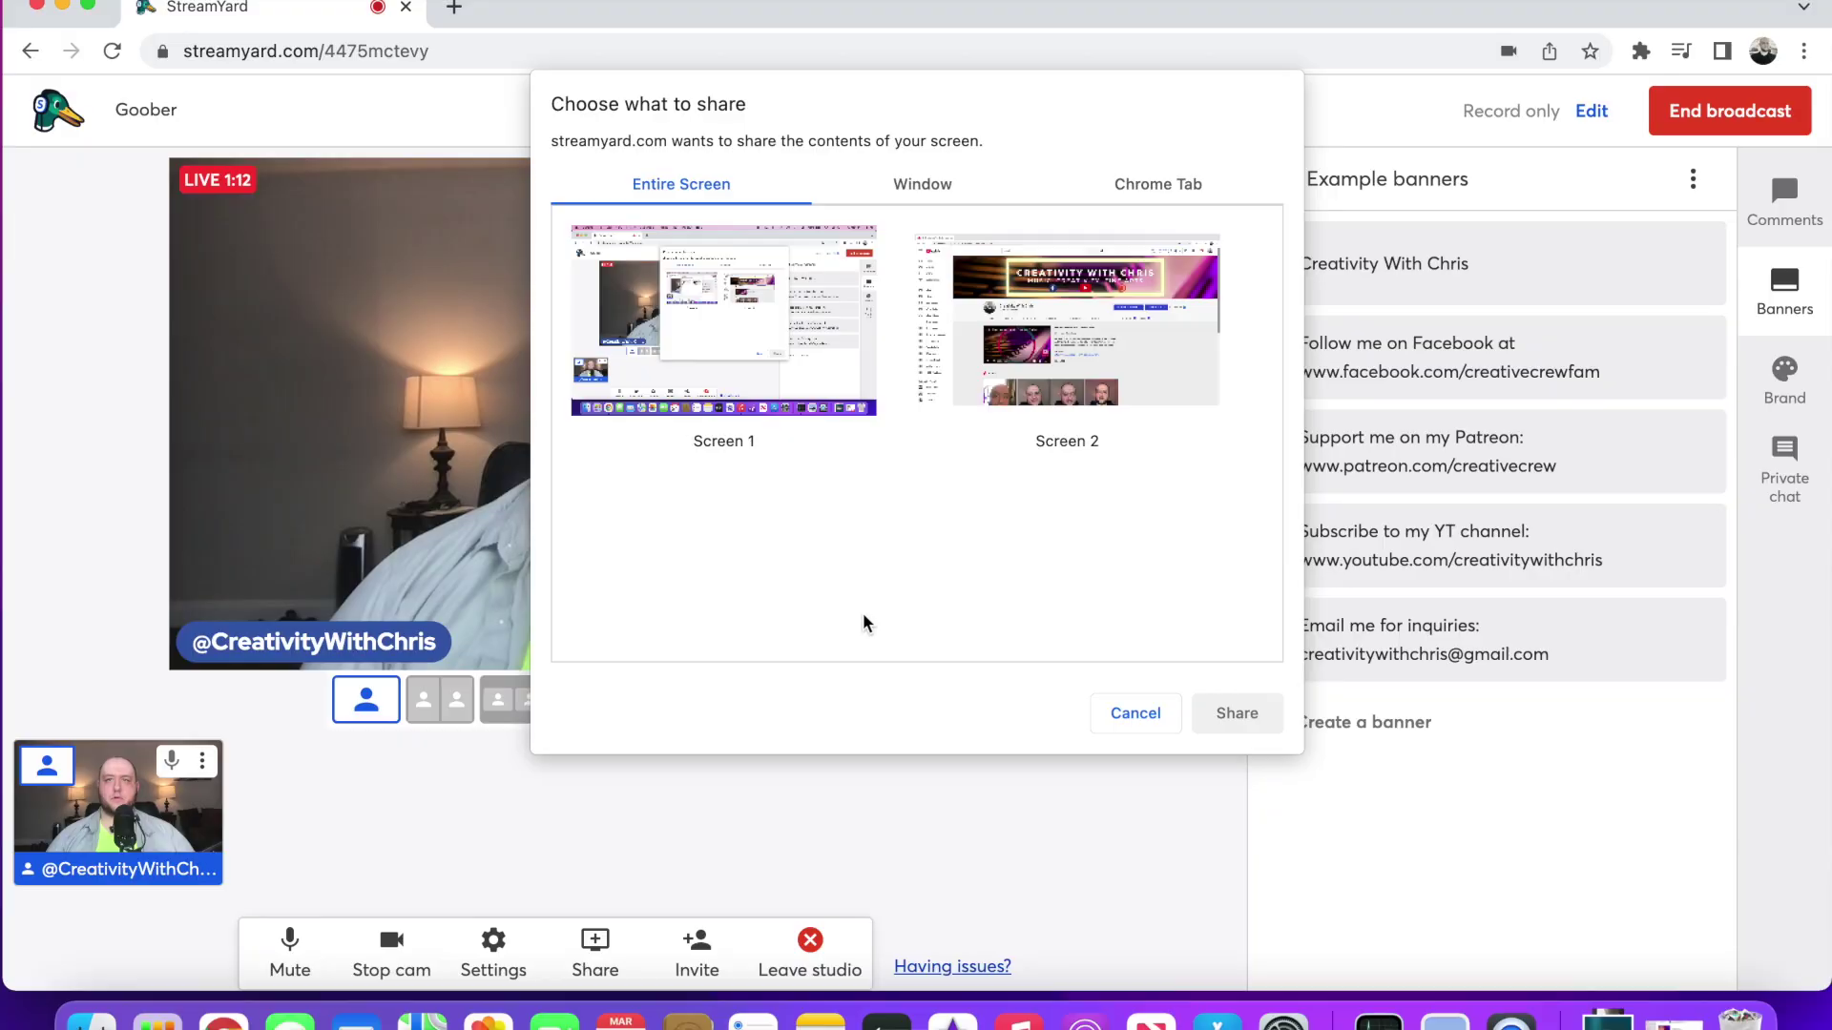
{"action": "left_click", "coordinate": [1143, 187]}
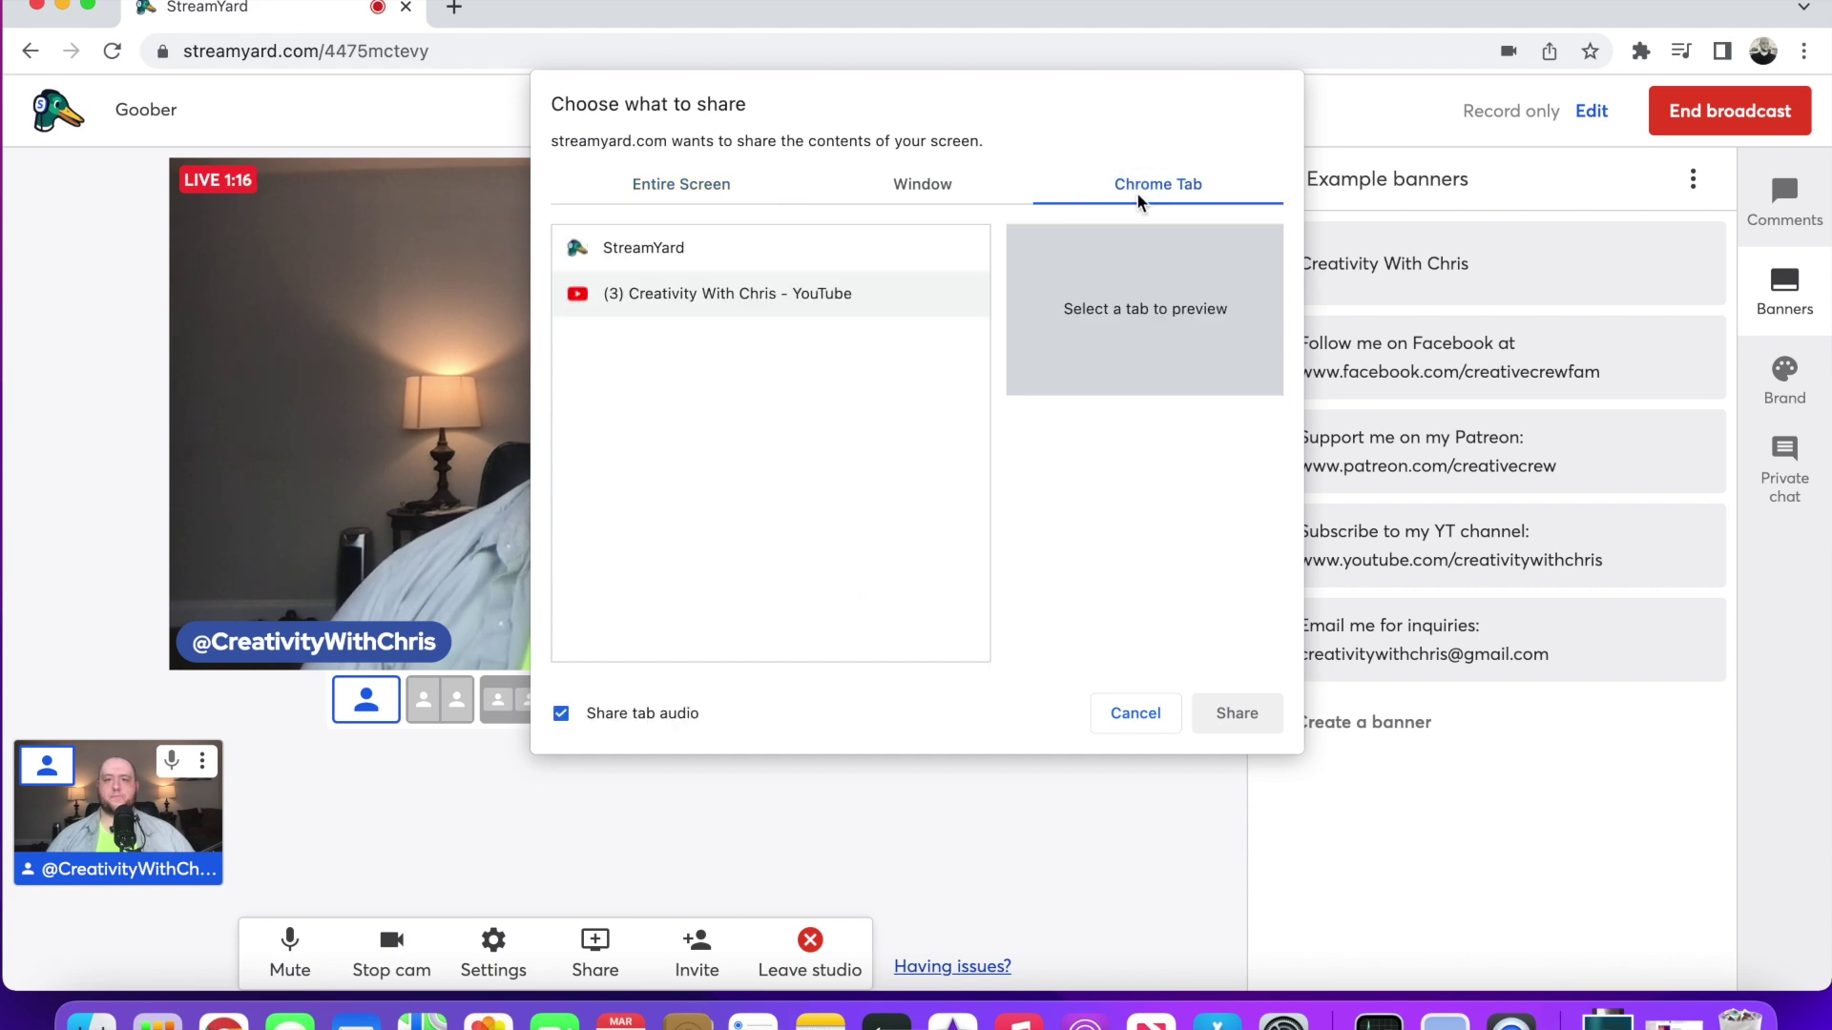
{"action": "left_click", "coordinate": [734, 299]}
{"action": "left_click", "coordinate": [942, 194]}
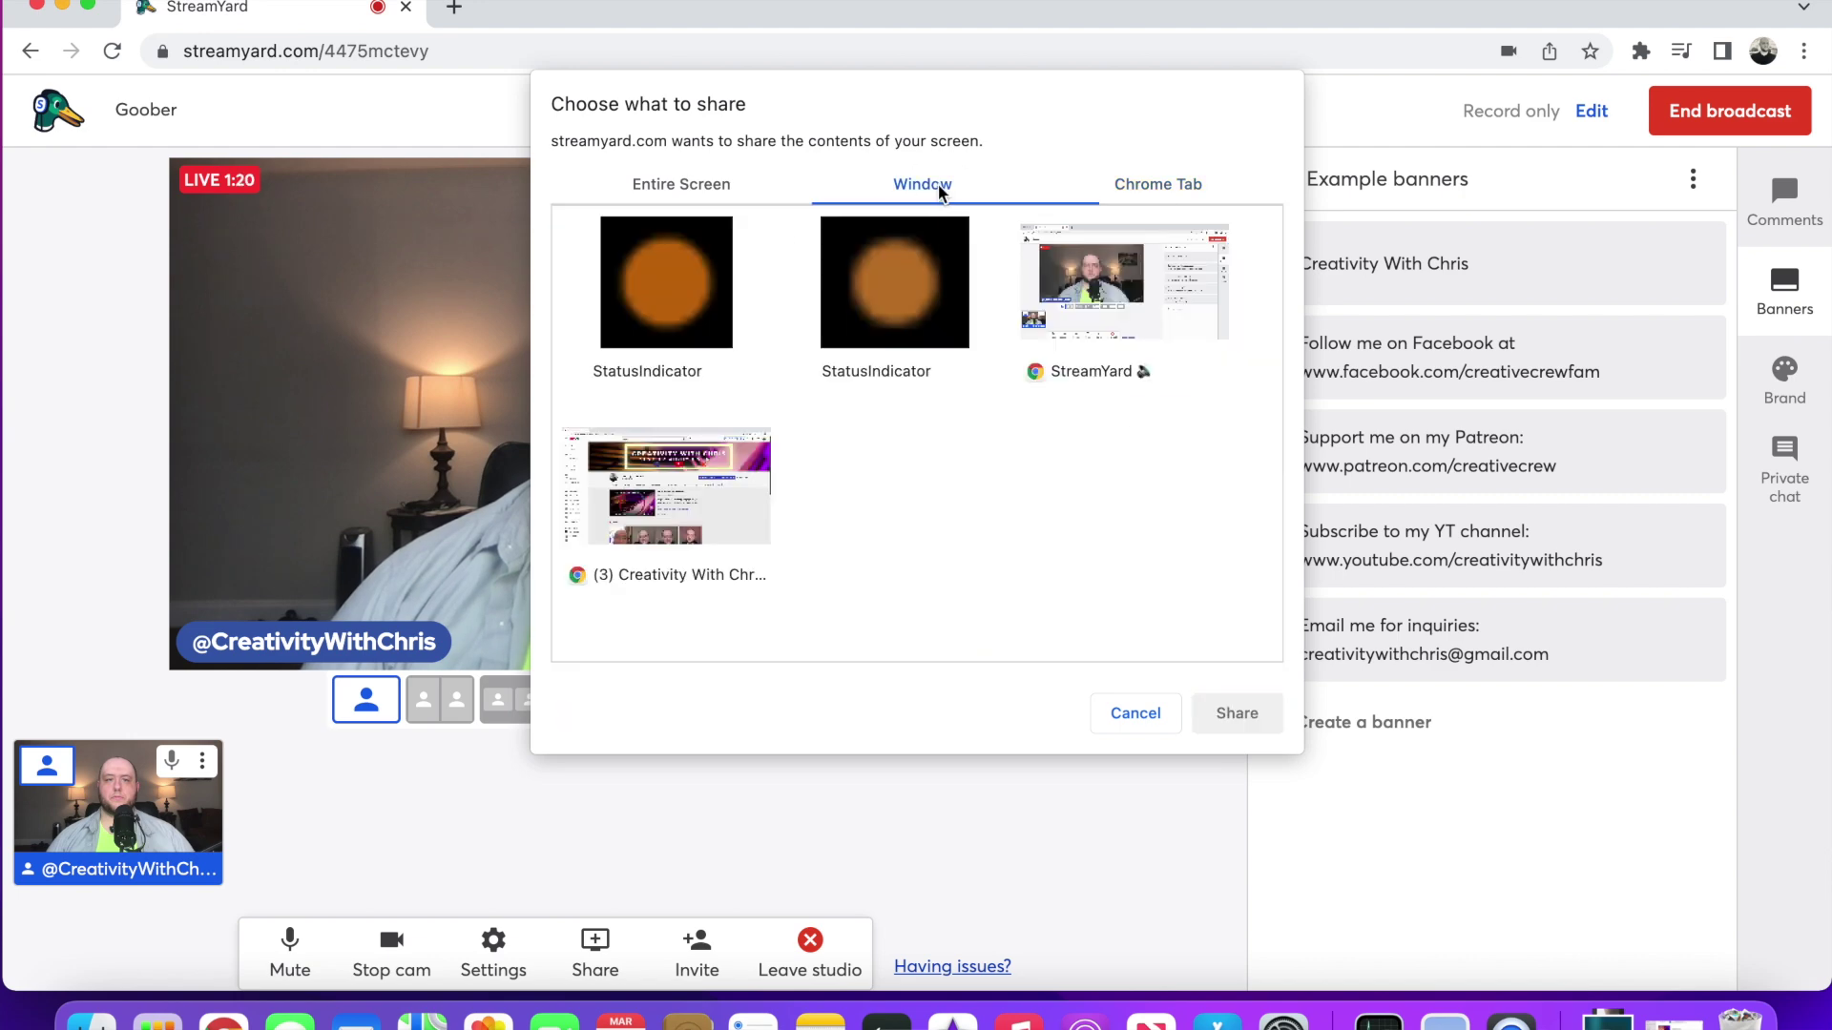
{"action": "left_click", "coordinate": [695, 196]}
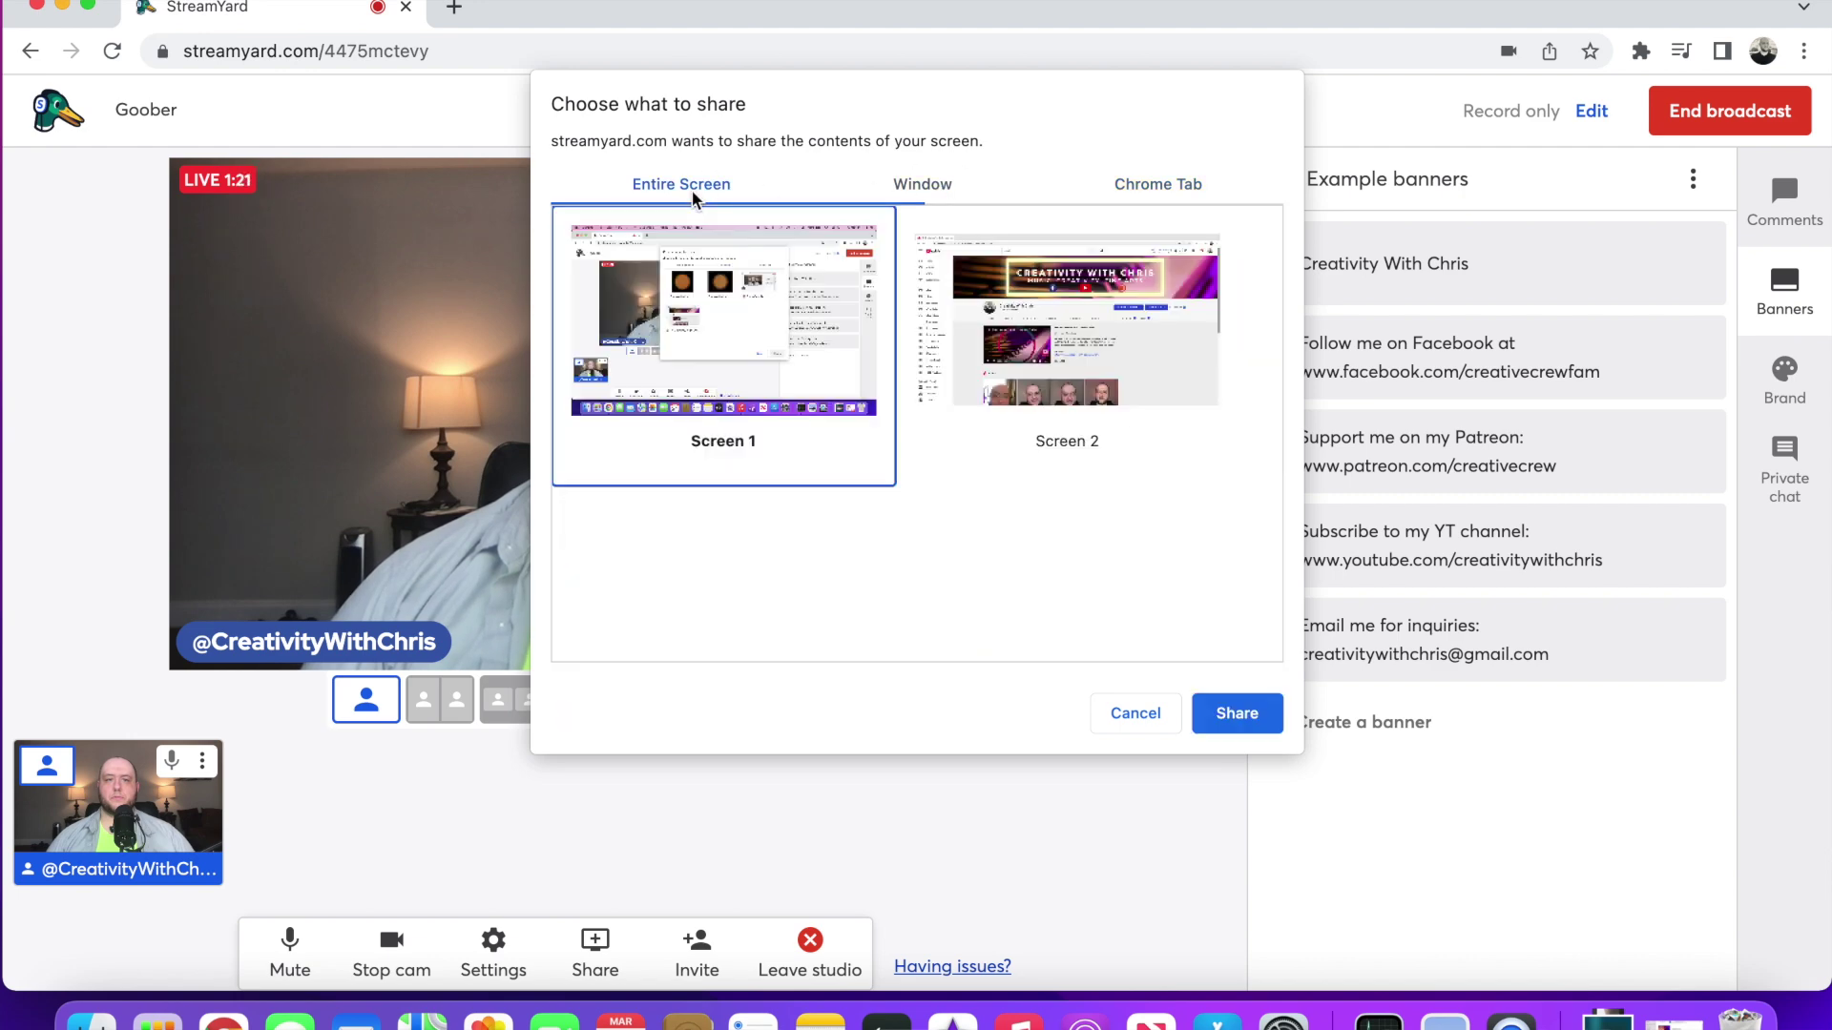
{"action": "left_click", "coordinate": [1157, 196]}
{"action": "left_click", "coordinate": [779, 299]}
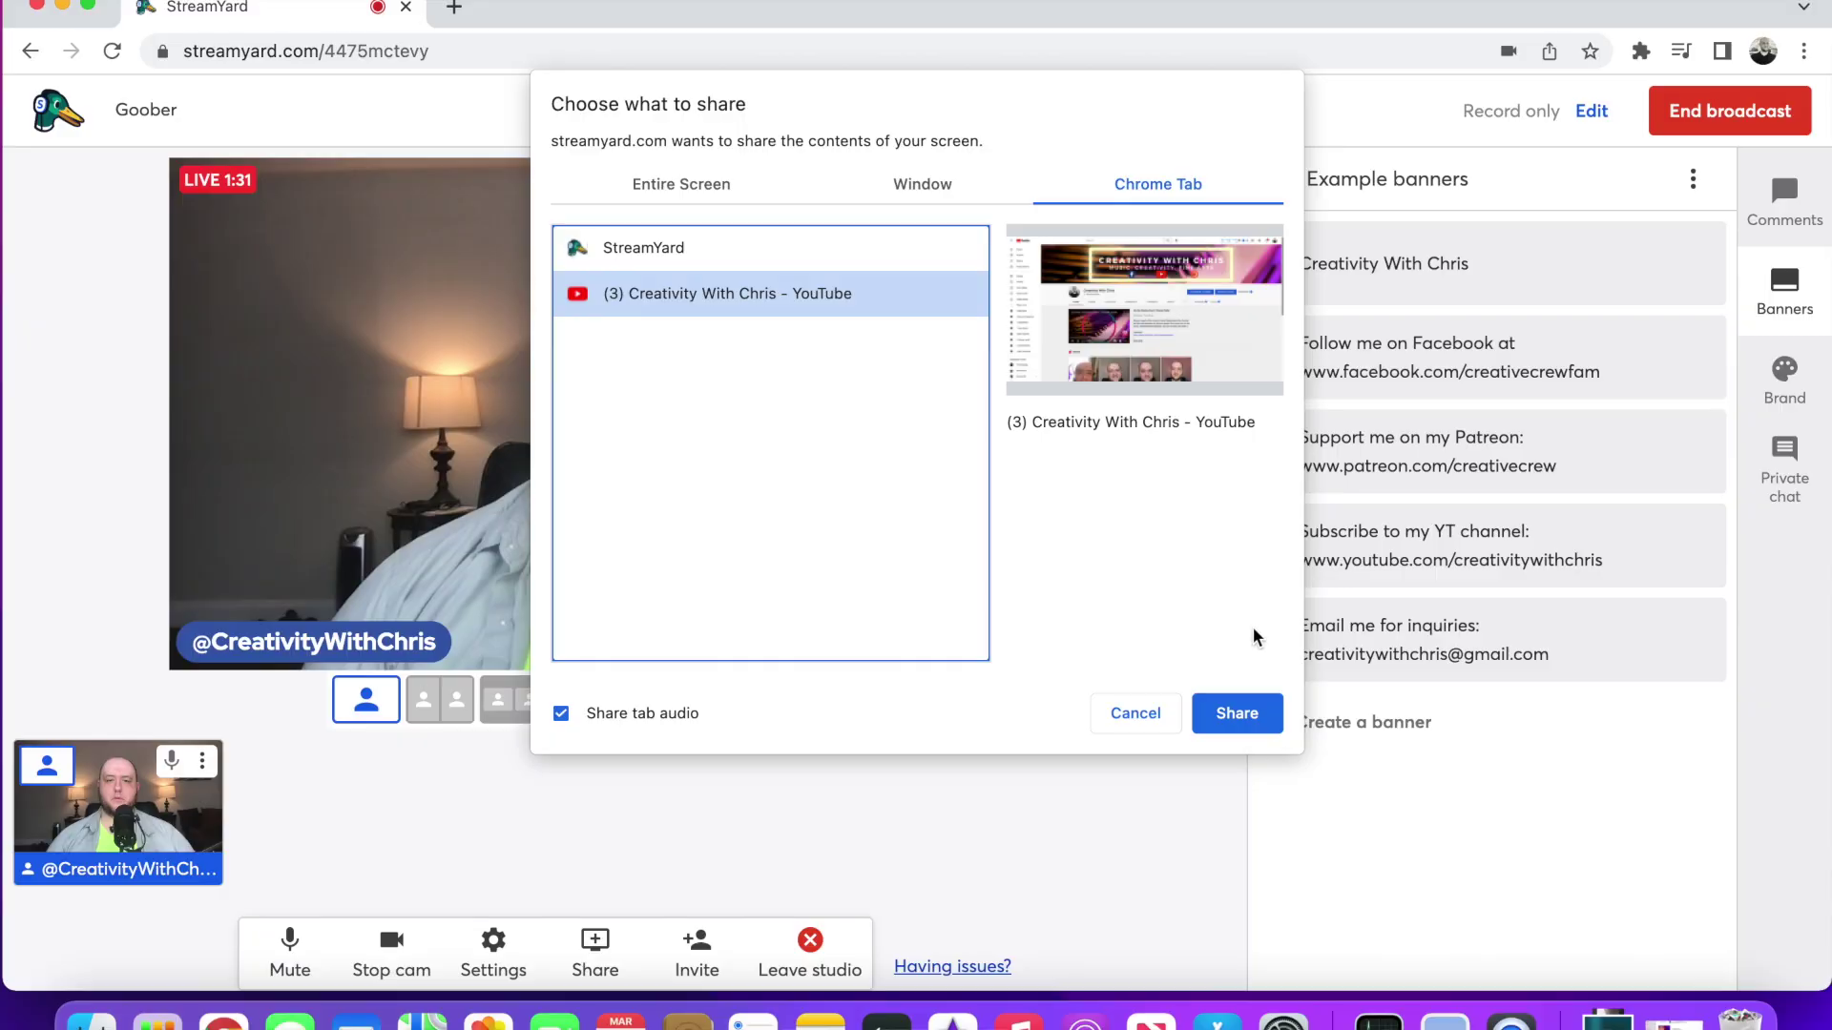
{"action": "left_click", "coordinate": [1237, 713]}
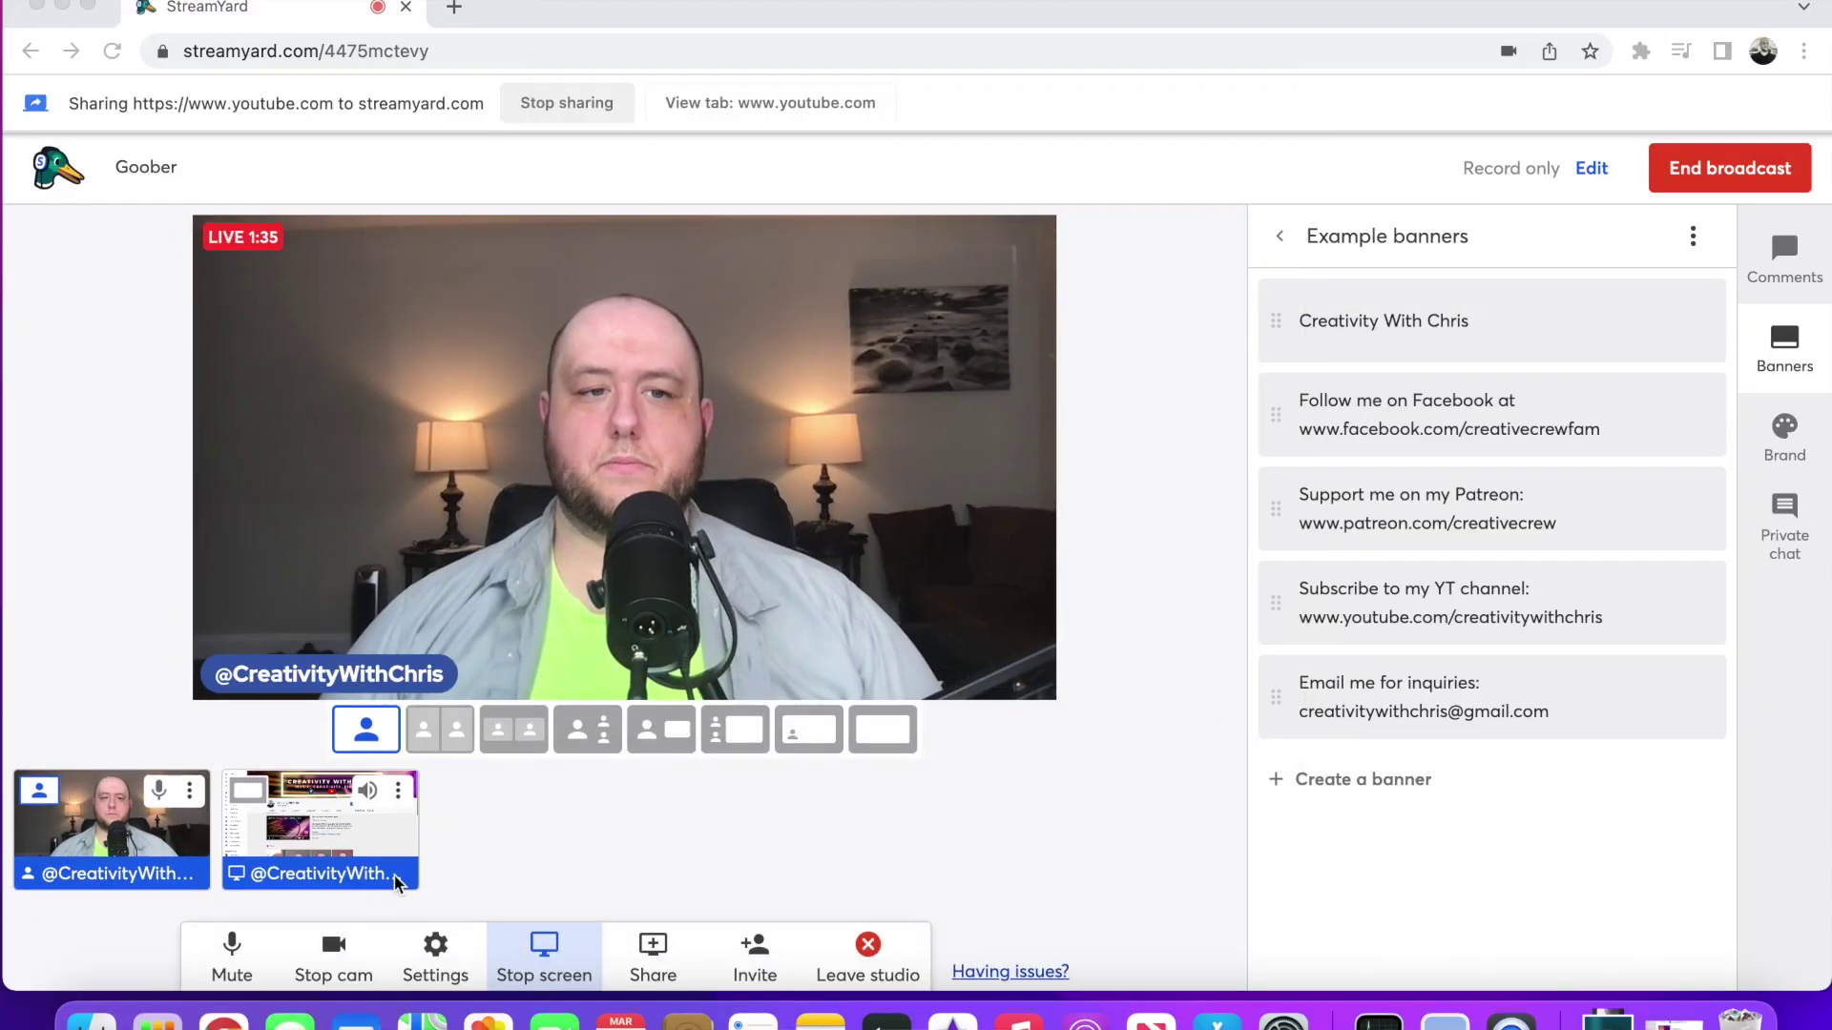
Put the shared YouTube screen on stage beside the webcam.
{"action": "left_click", "coordinate": [410, 870]}
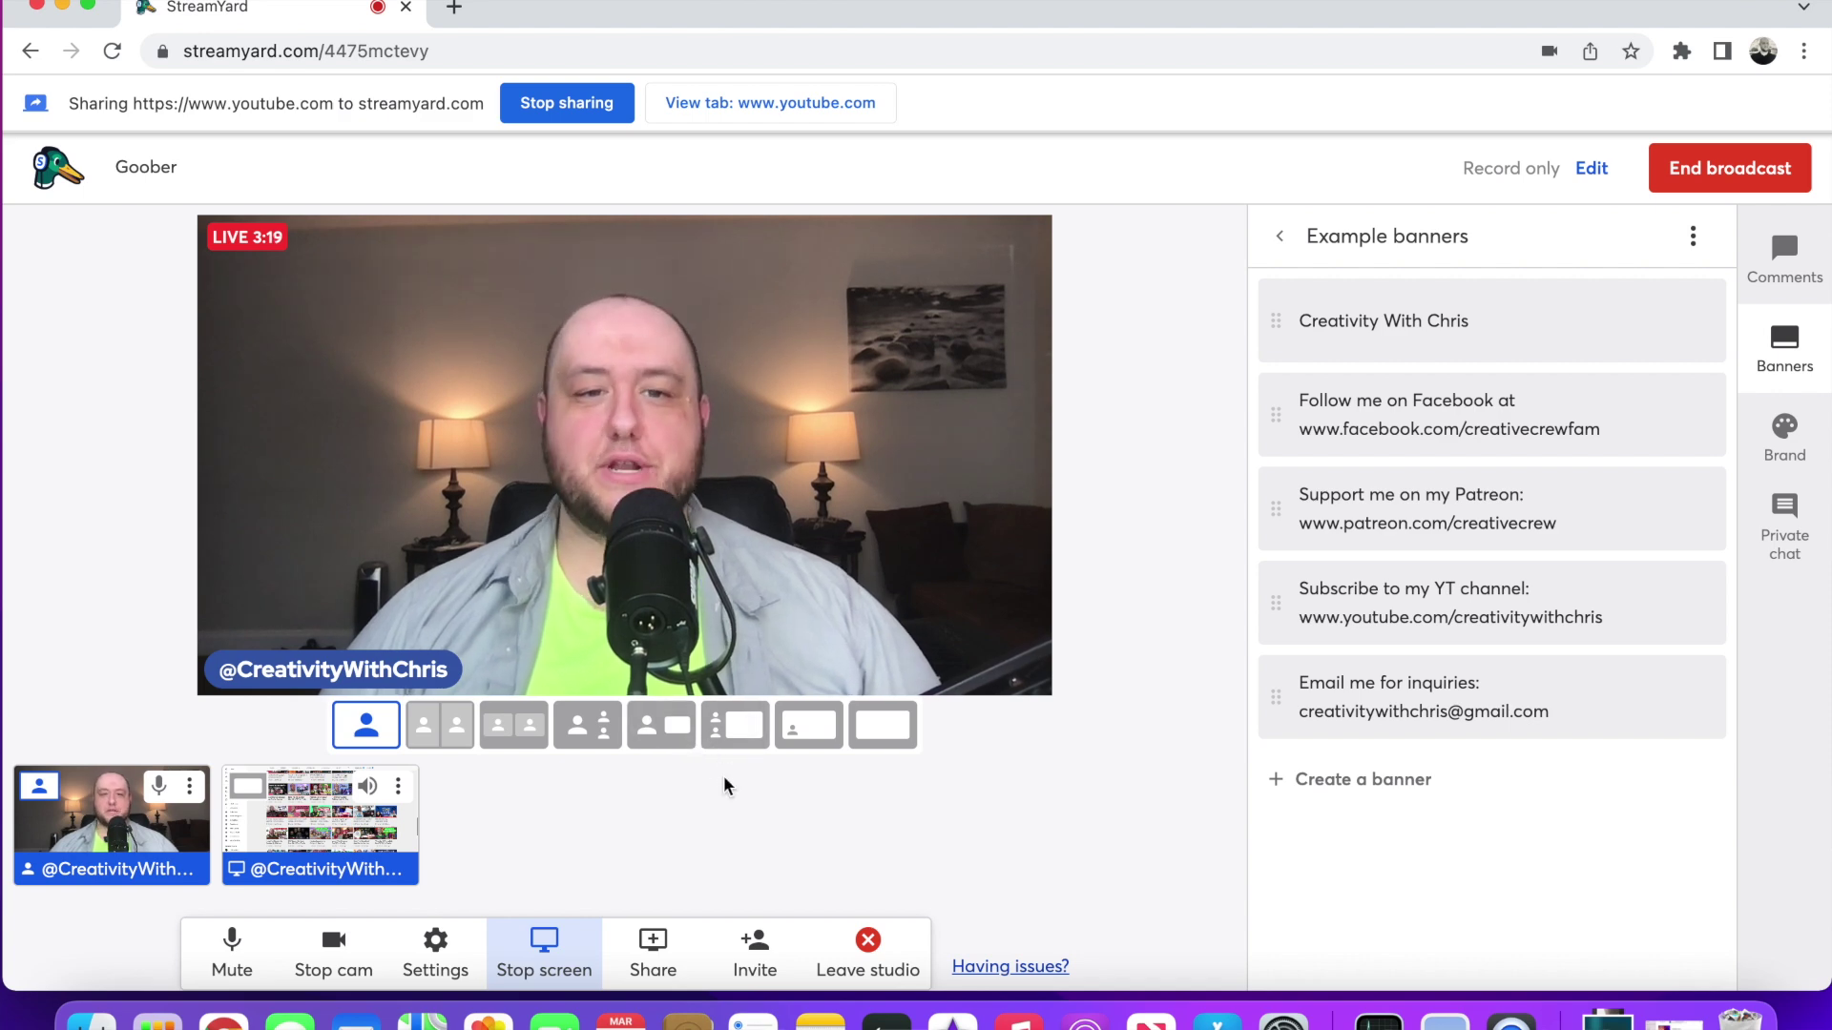
{"action": "left_click", "coordinate": [660, 725]}
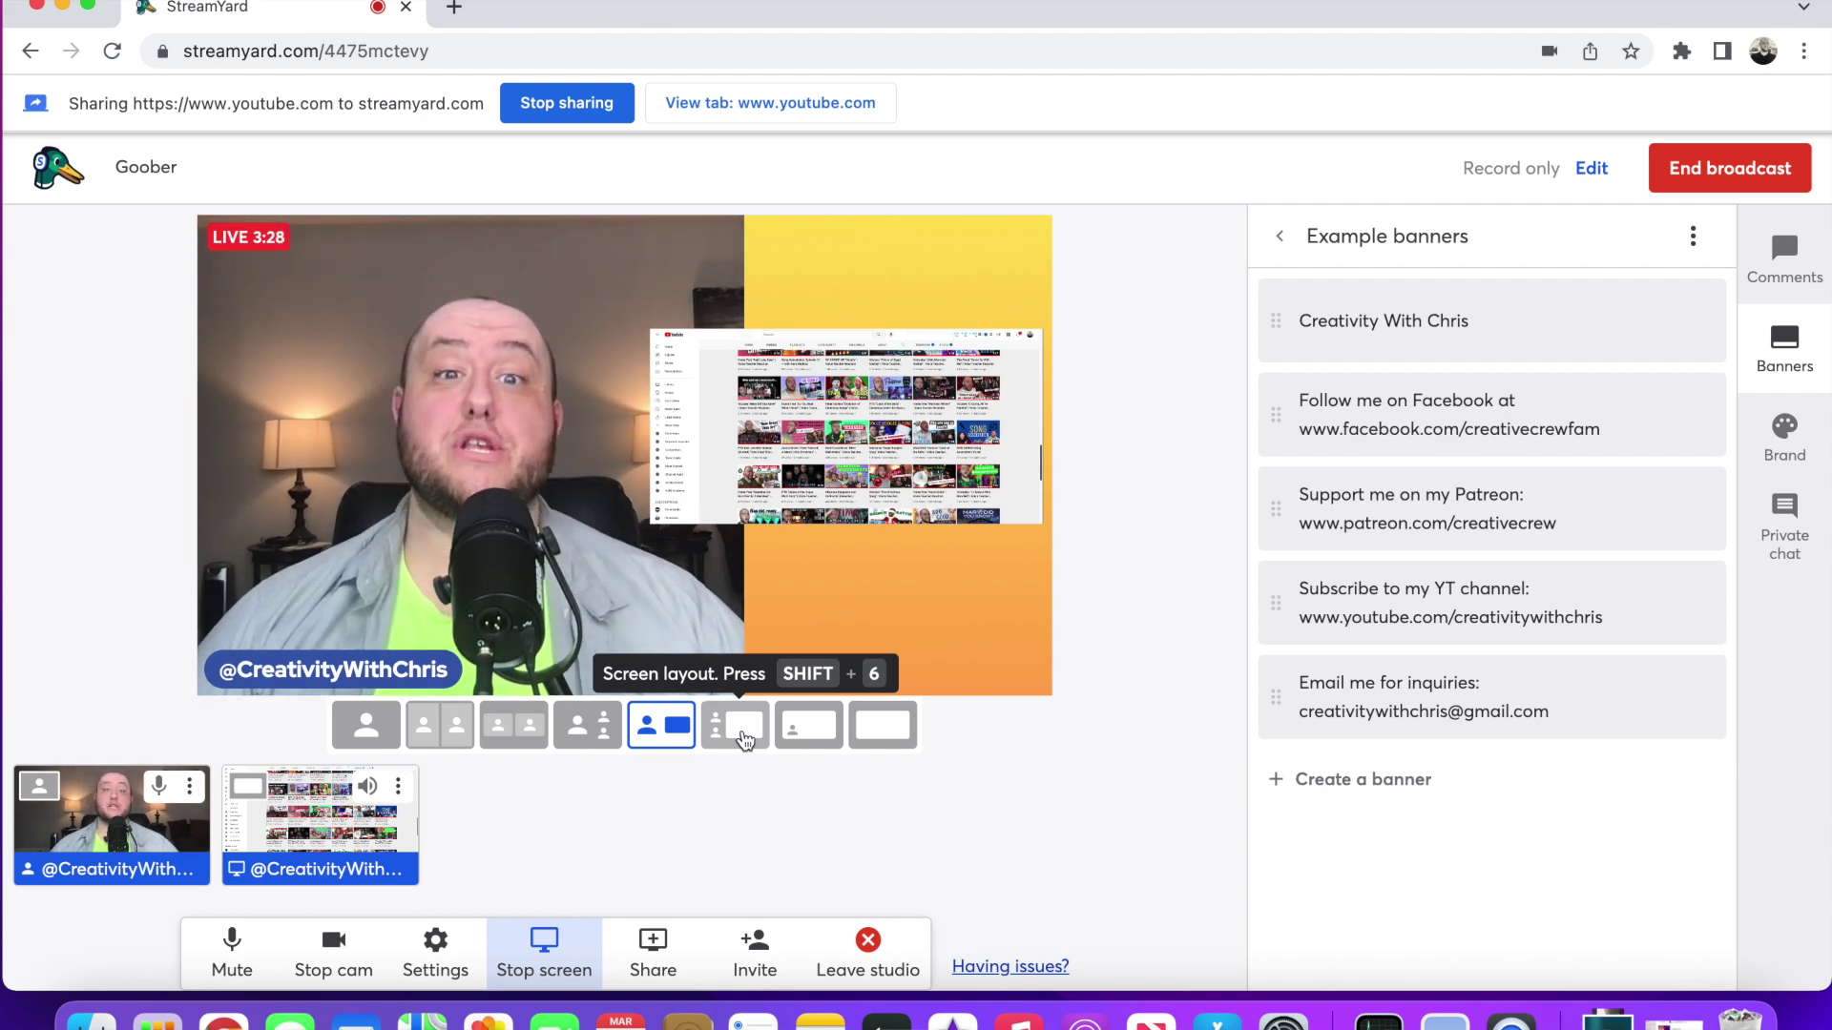
Switch the stage to the large-screen layout with a small camera inset.
{"action": "left_click", "coordinate": [743, 734]}
{"action": "left_click", "coordinate": [639, 732]}
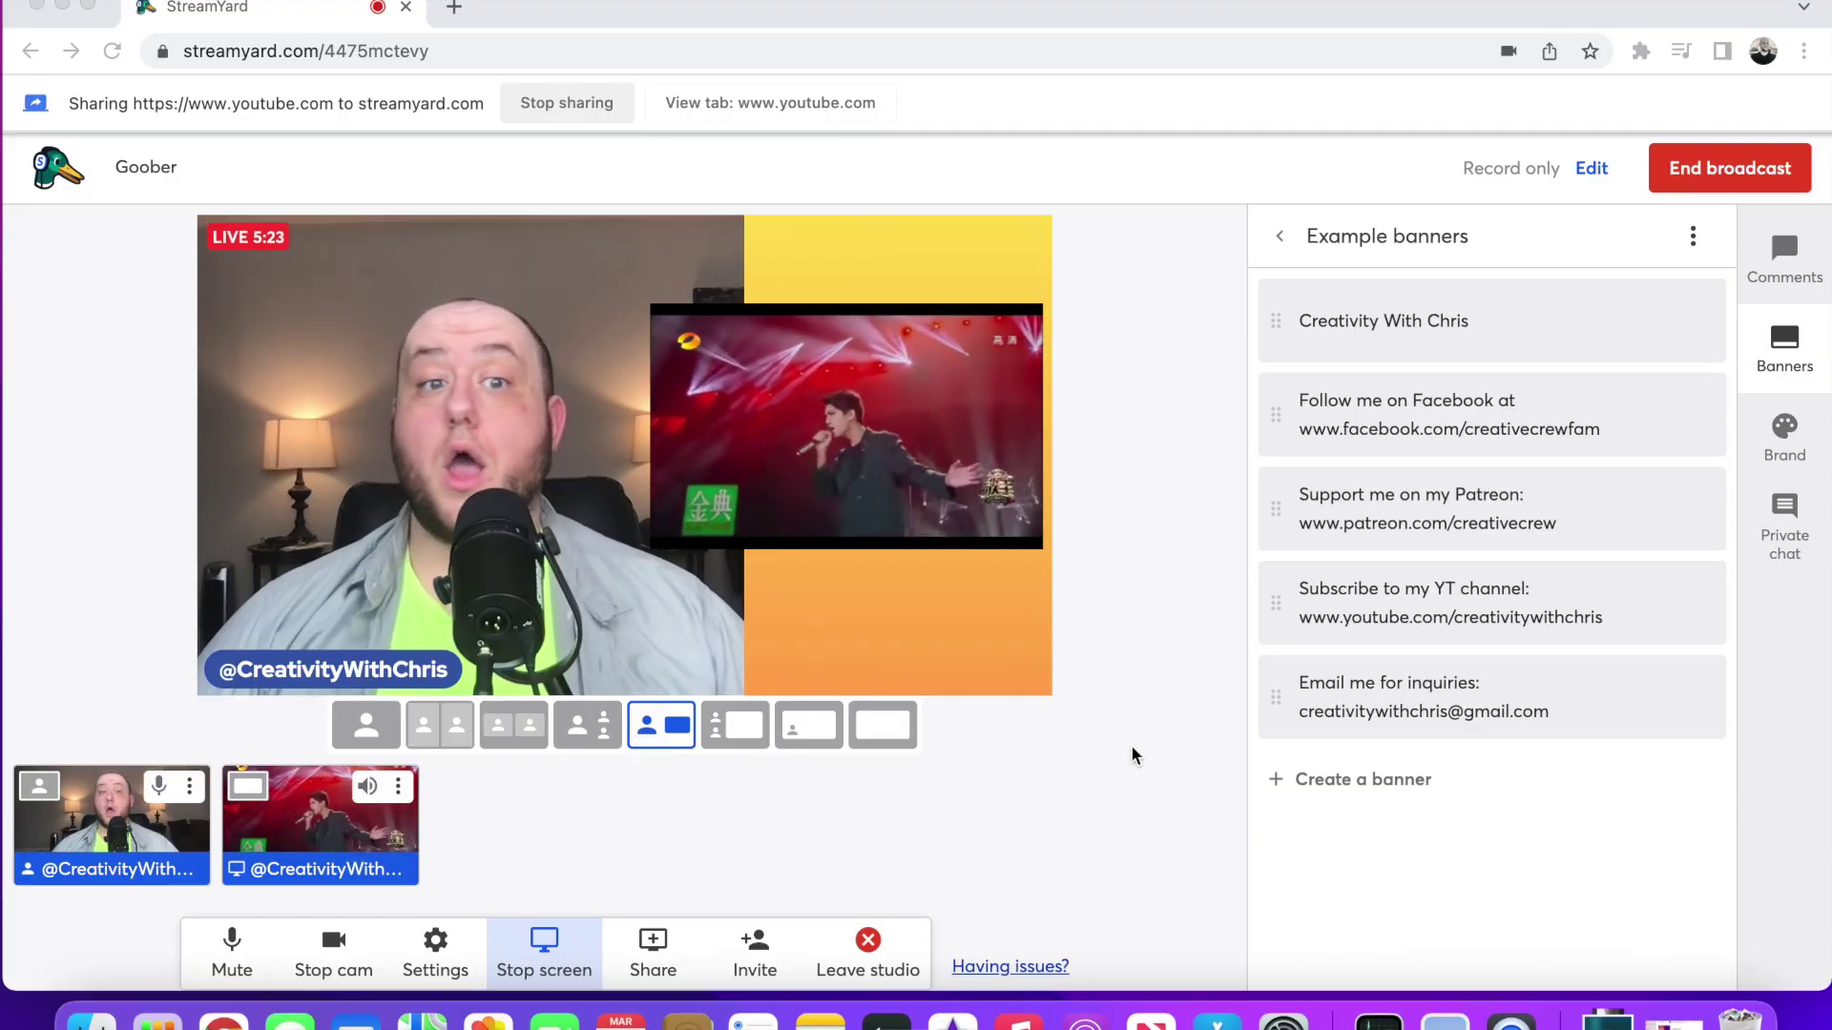
{"action": "left_click", "coordinate": [864, 831]}
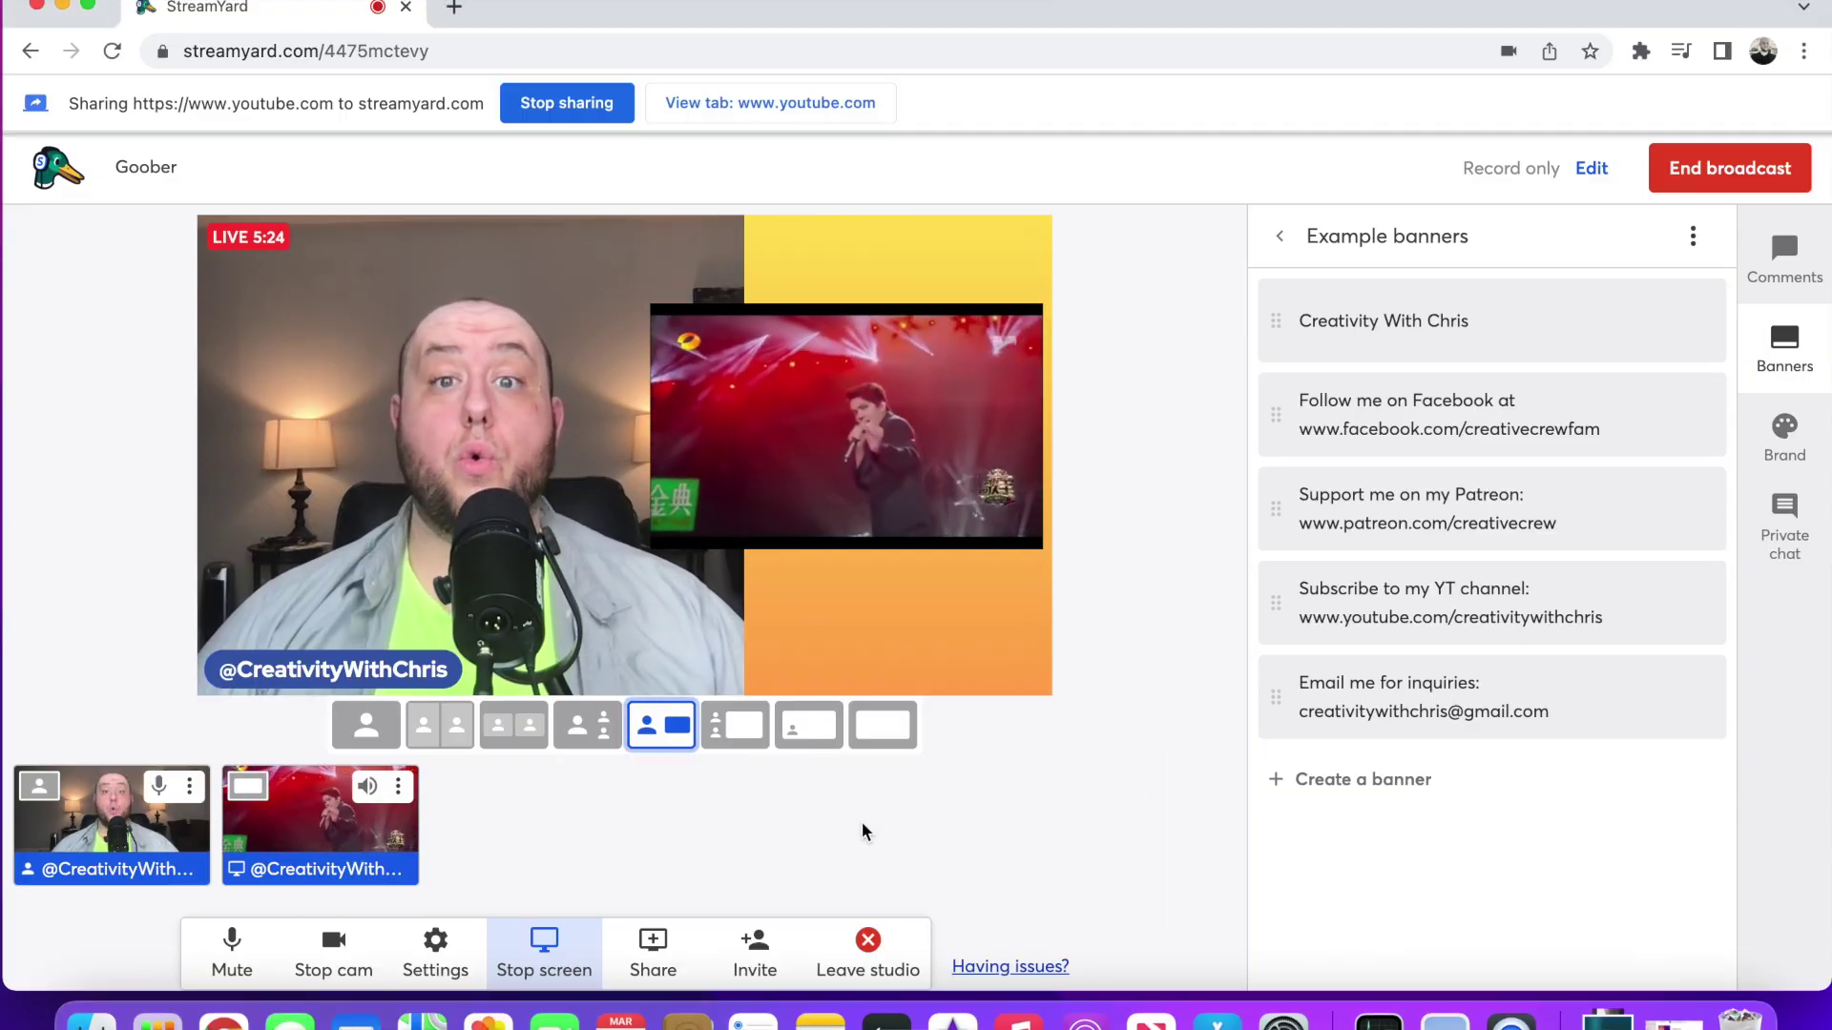
{"action": "left_click", "coordinate": [736, 726]}
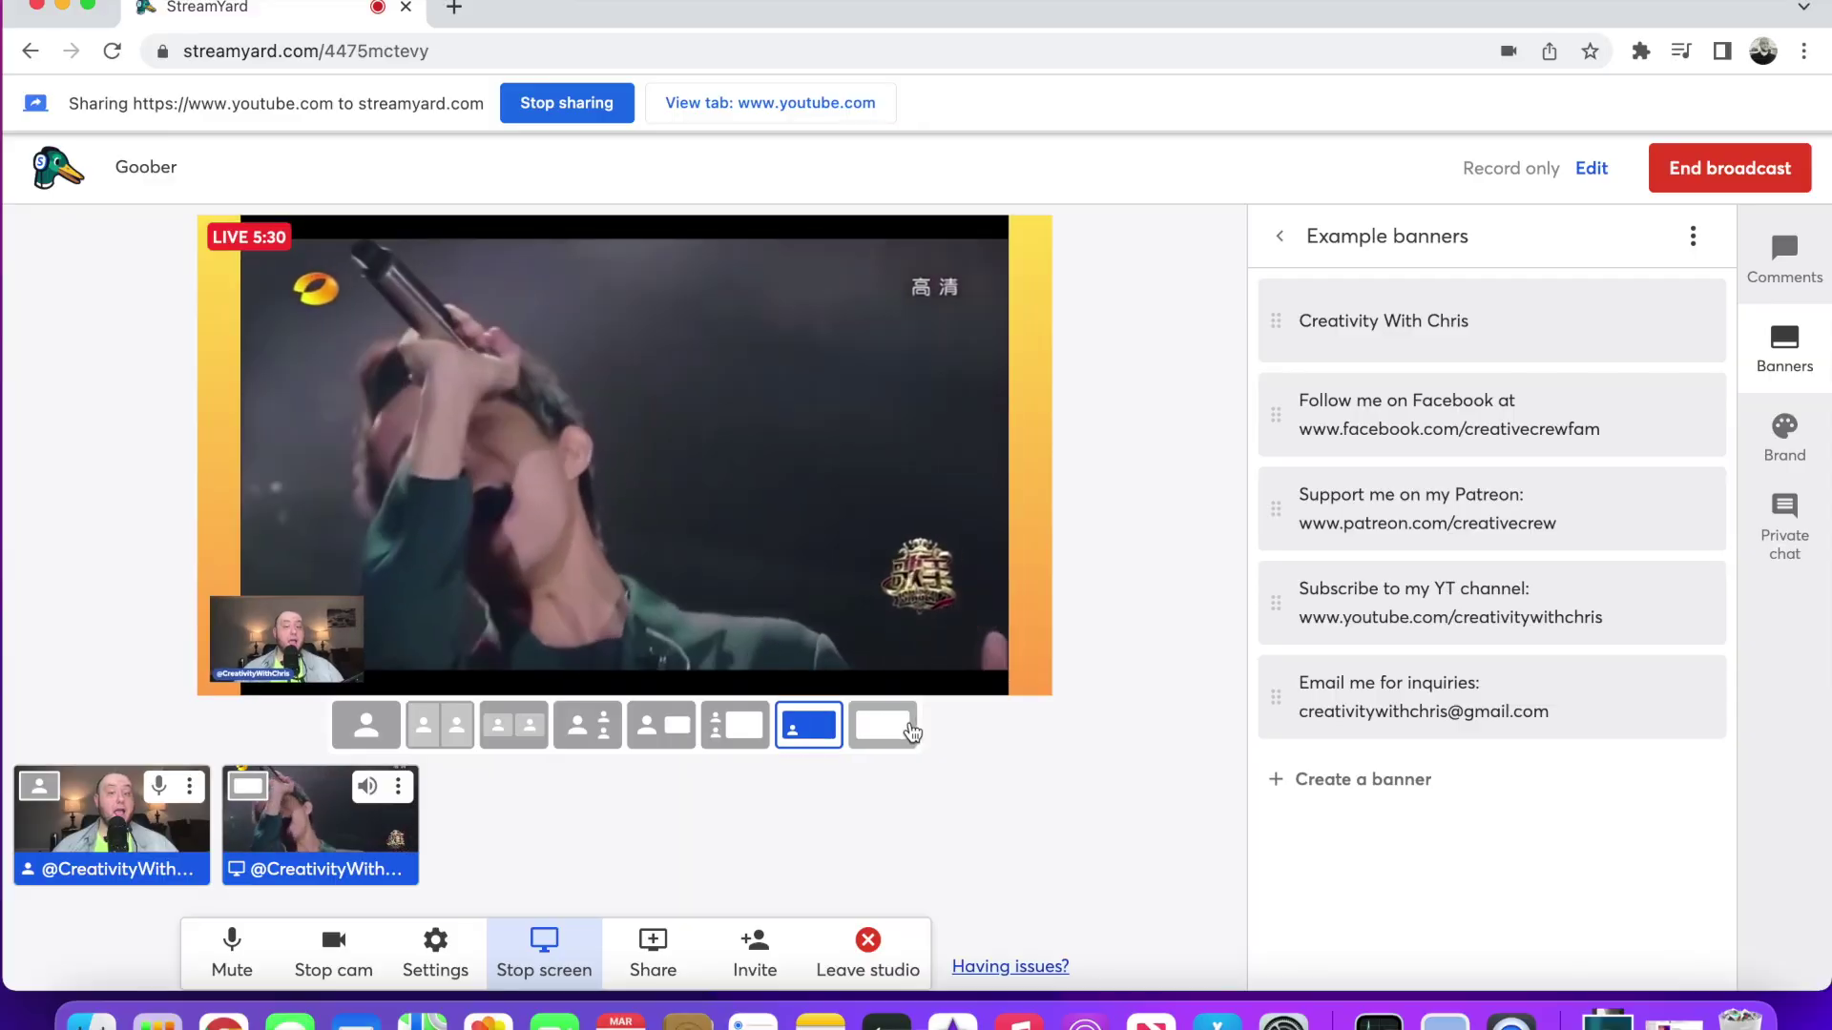
Switch the stage to Cinema layout for the YouTube video, then back to the solo webcam layout.
{"action": "left_click", "coordinate": [909, 728]}
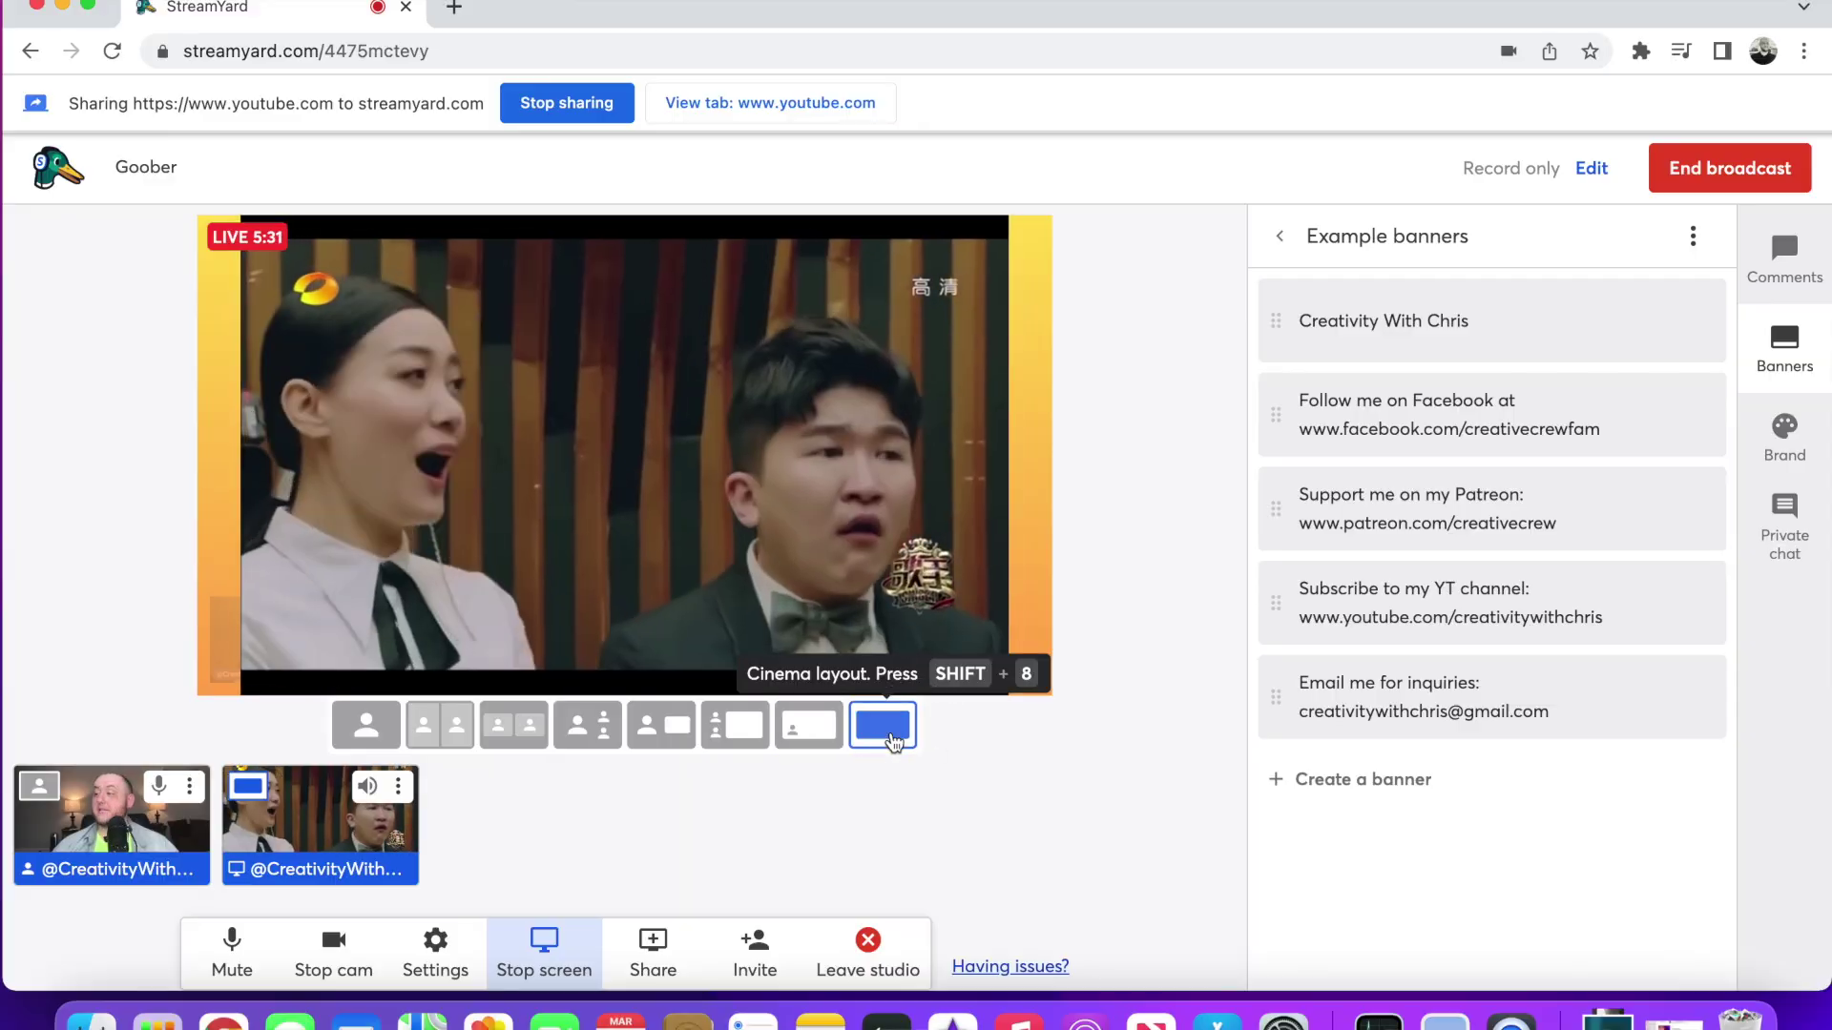
{"action": "left_click", "coordinate": [392, 733]}
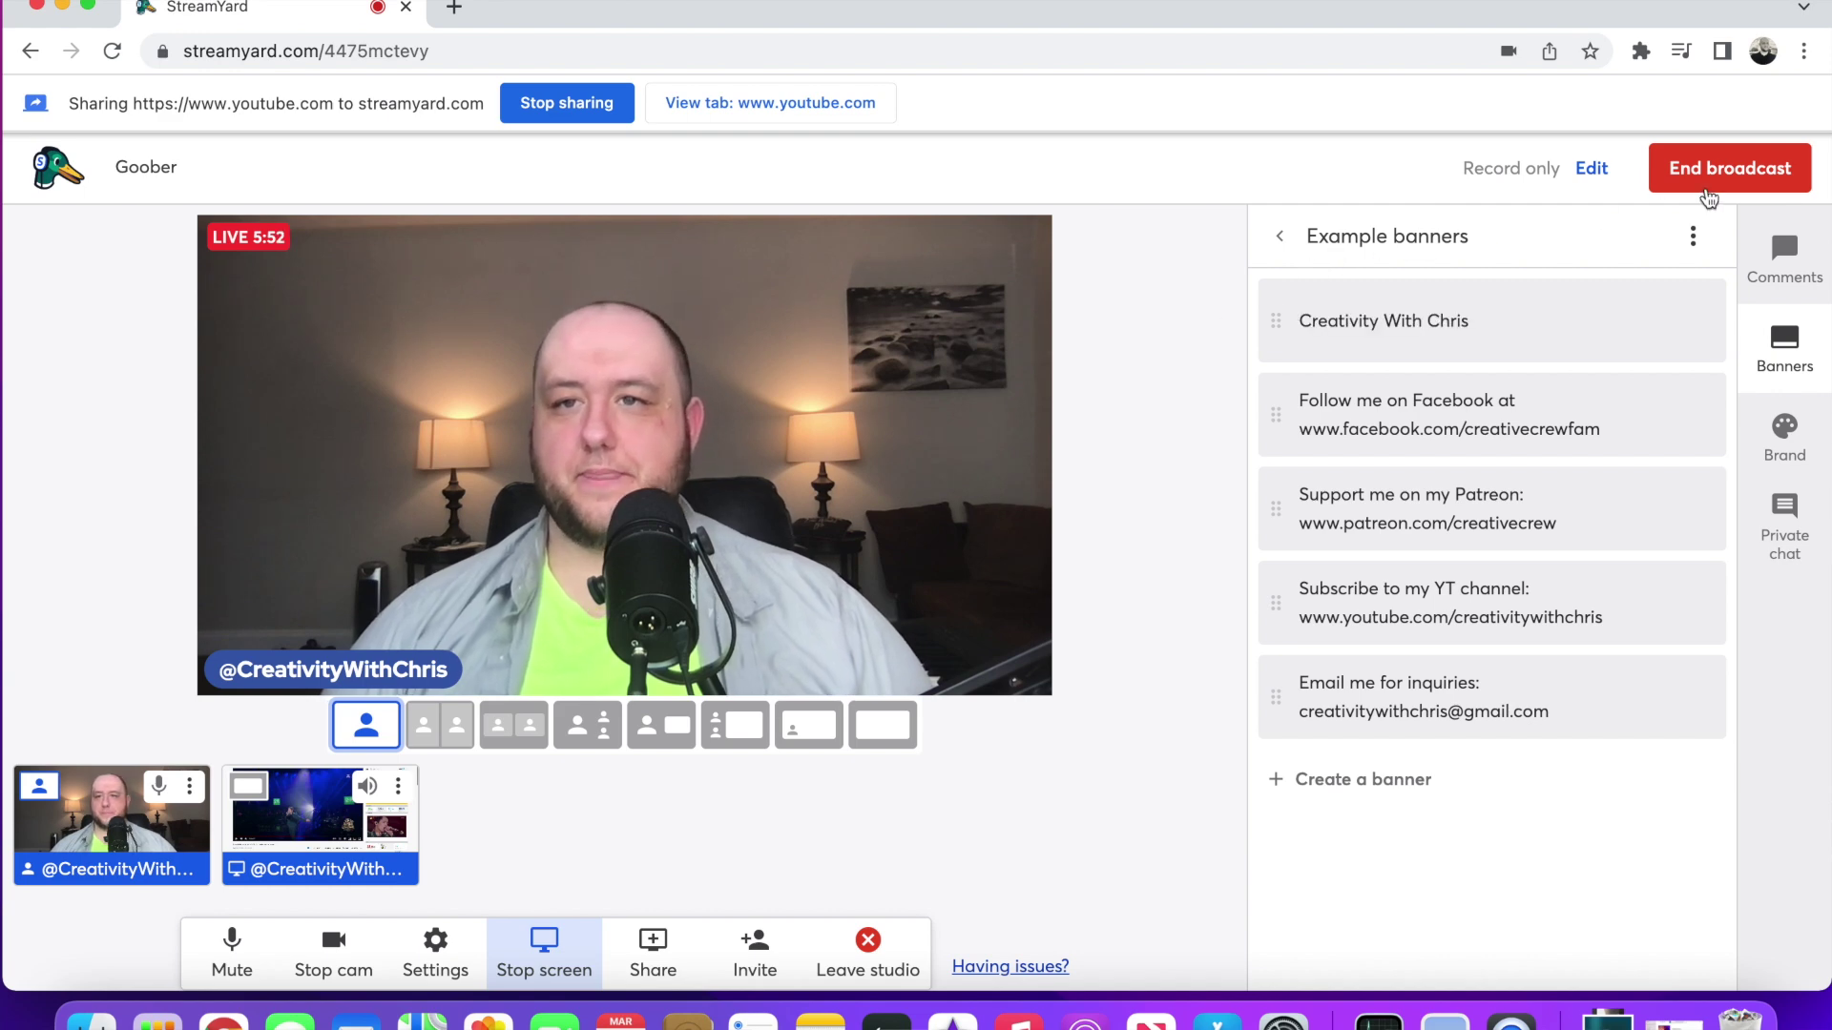
End the broadcast, confirming it and dismissing the feedback prompt.
{"action": "left_click", "coordinate": [1722, 191]}
{"action": "left_click", "coordinate": [1698, 300]}
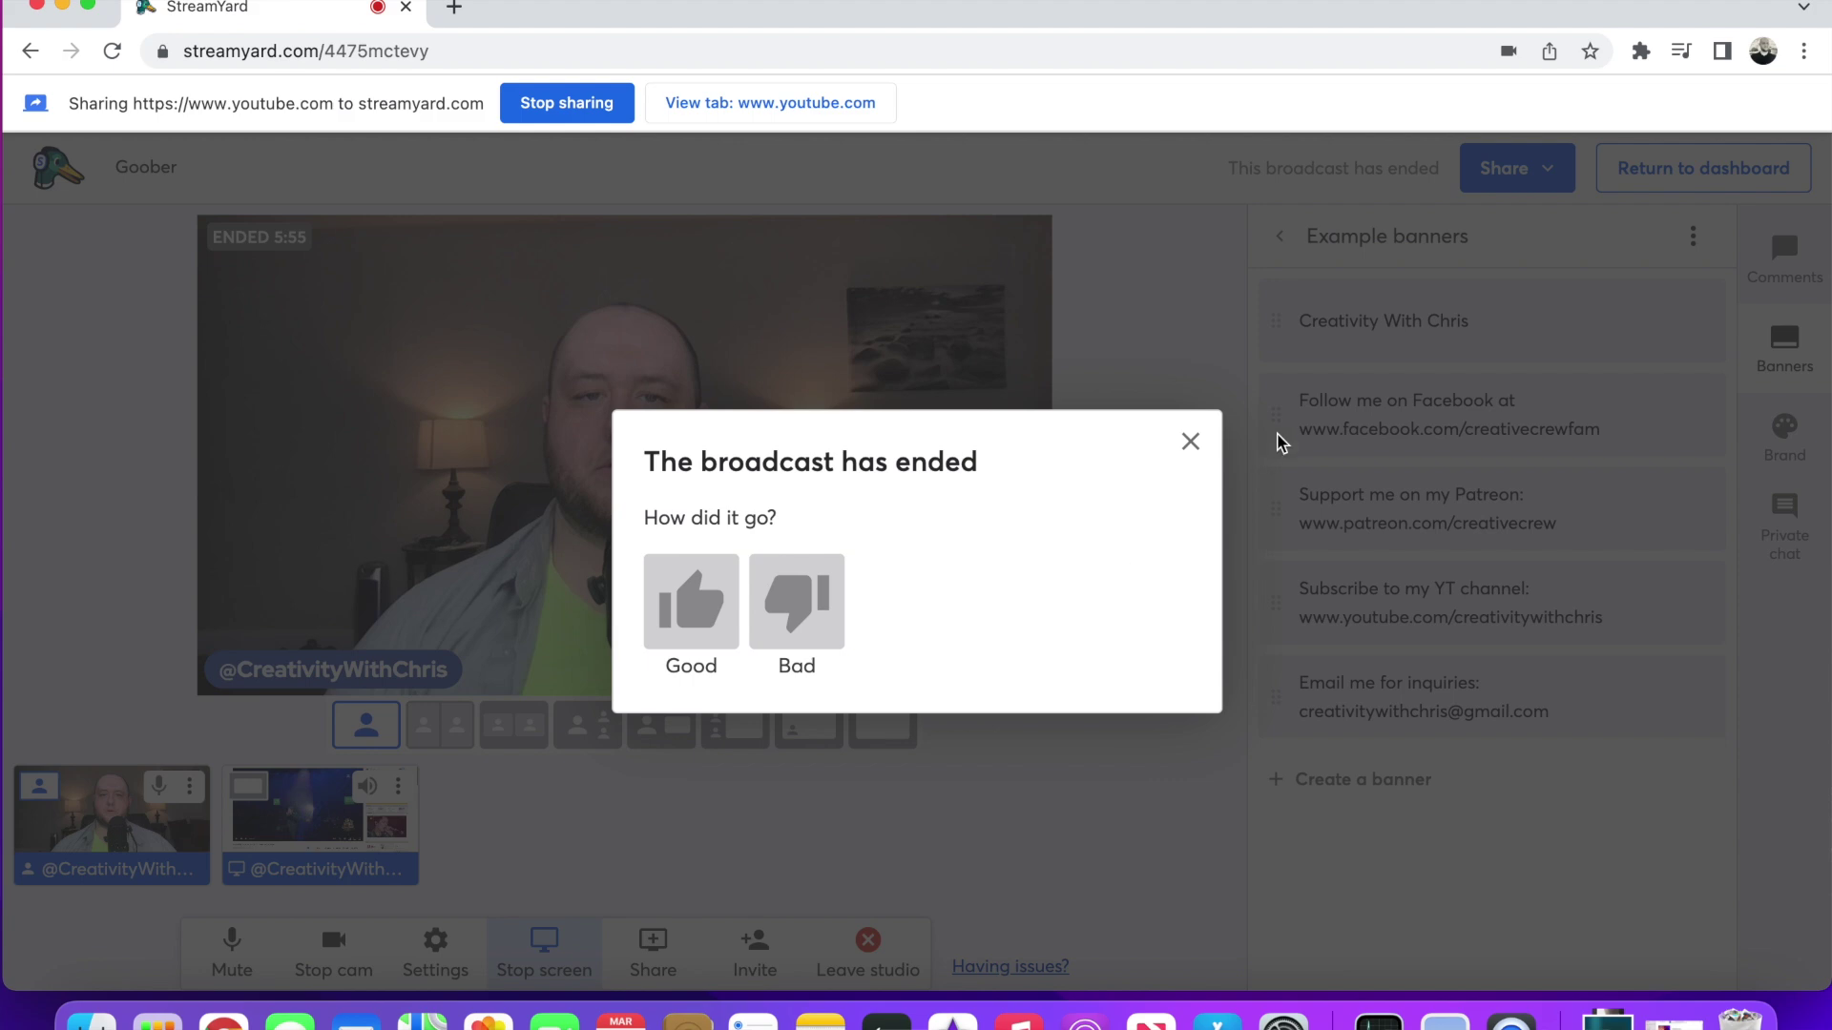
{"action": "left_click", "coordinate": [1190, 444]}
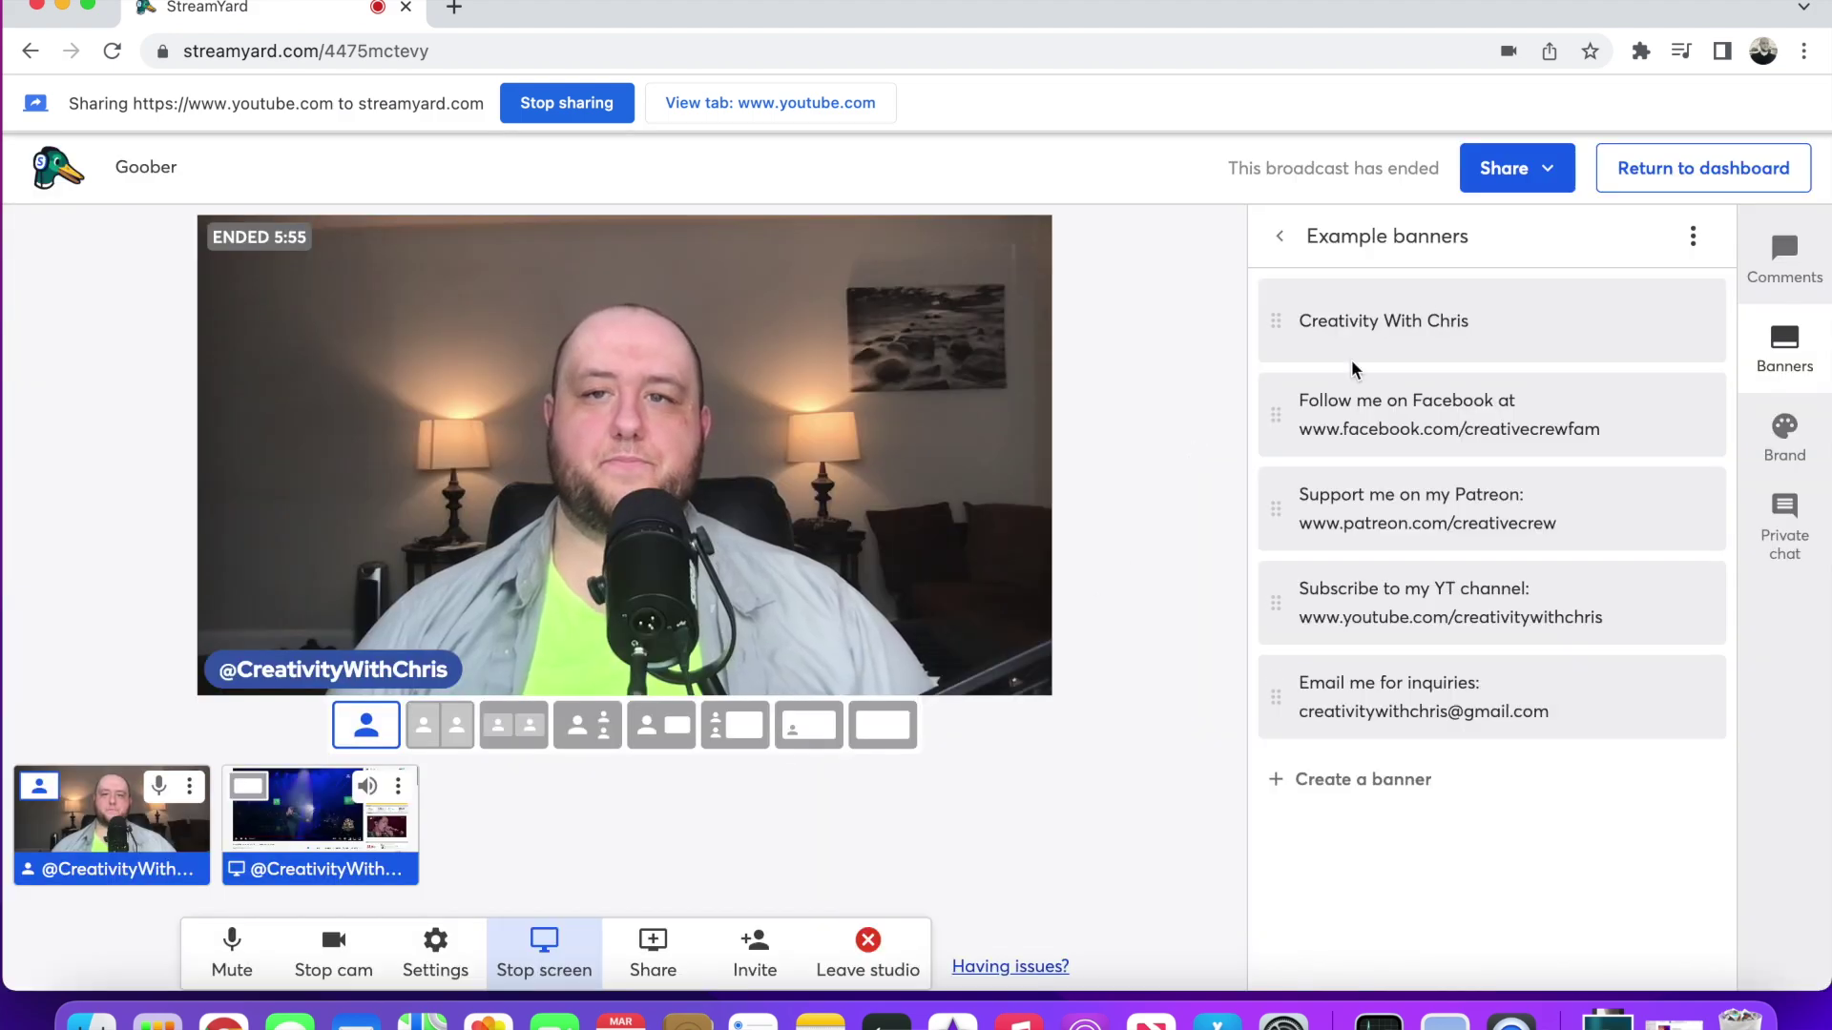
From the dashboard's Past broadcasts, download the Goober broadcast's video recording.
{"action": "left_click", "coordinate": [1678, 177]}
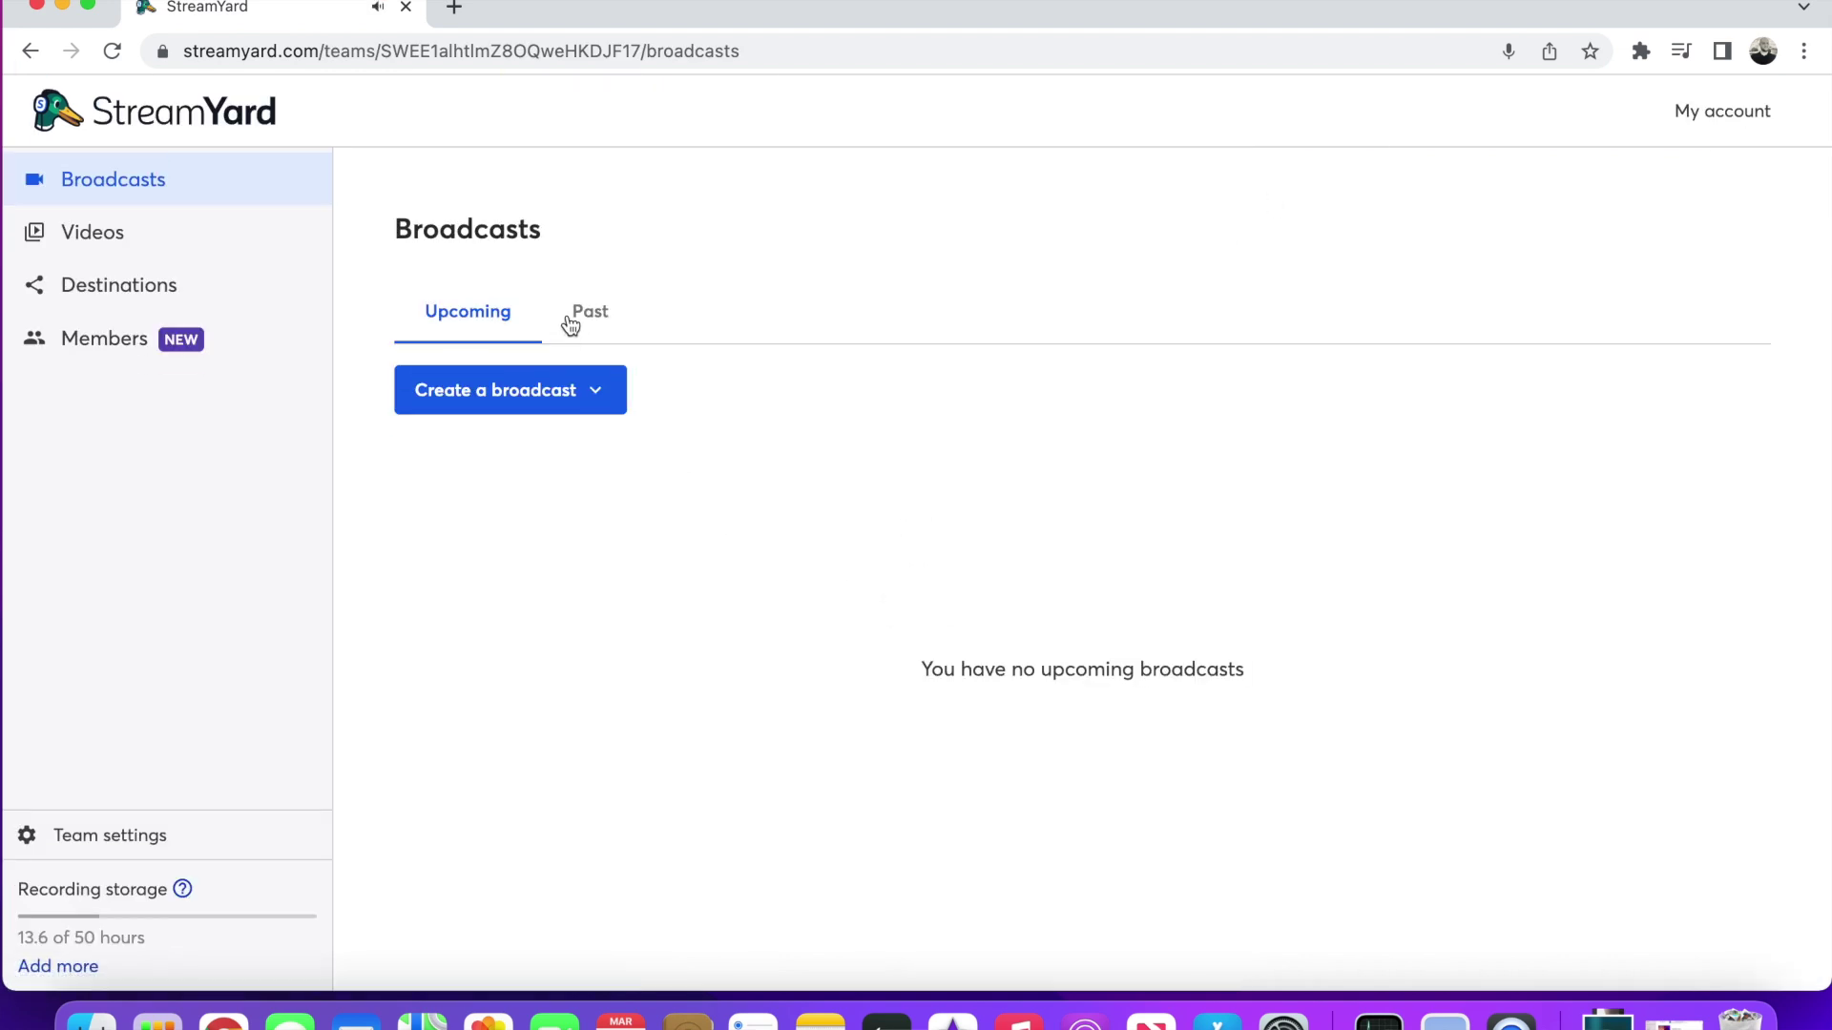
{"action": "left_click", "coordinate": [573, 327]}
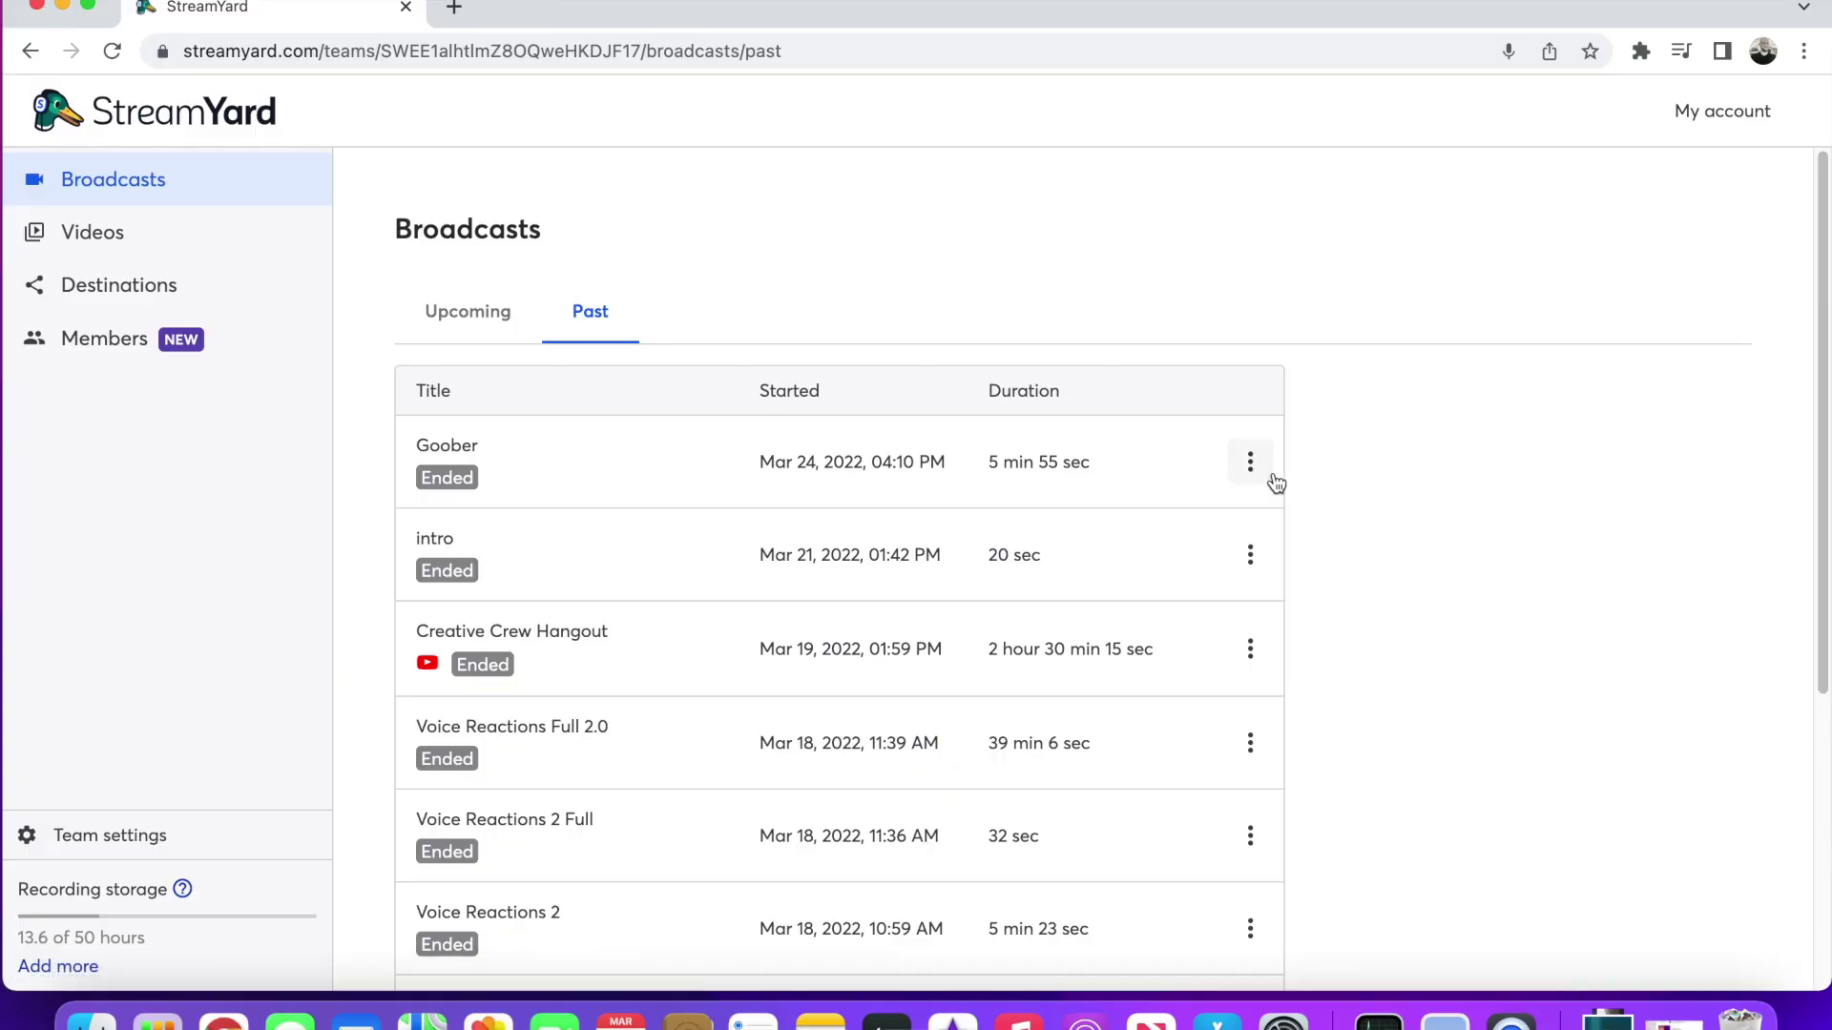
{"action": "left_click", "coordinate": [1251, 466]}
{"action": "left_click", "coordinate": [1273, 527]}
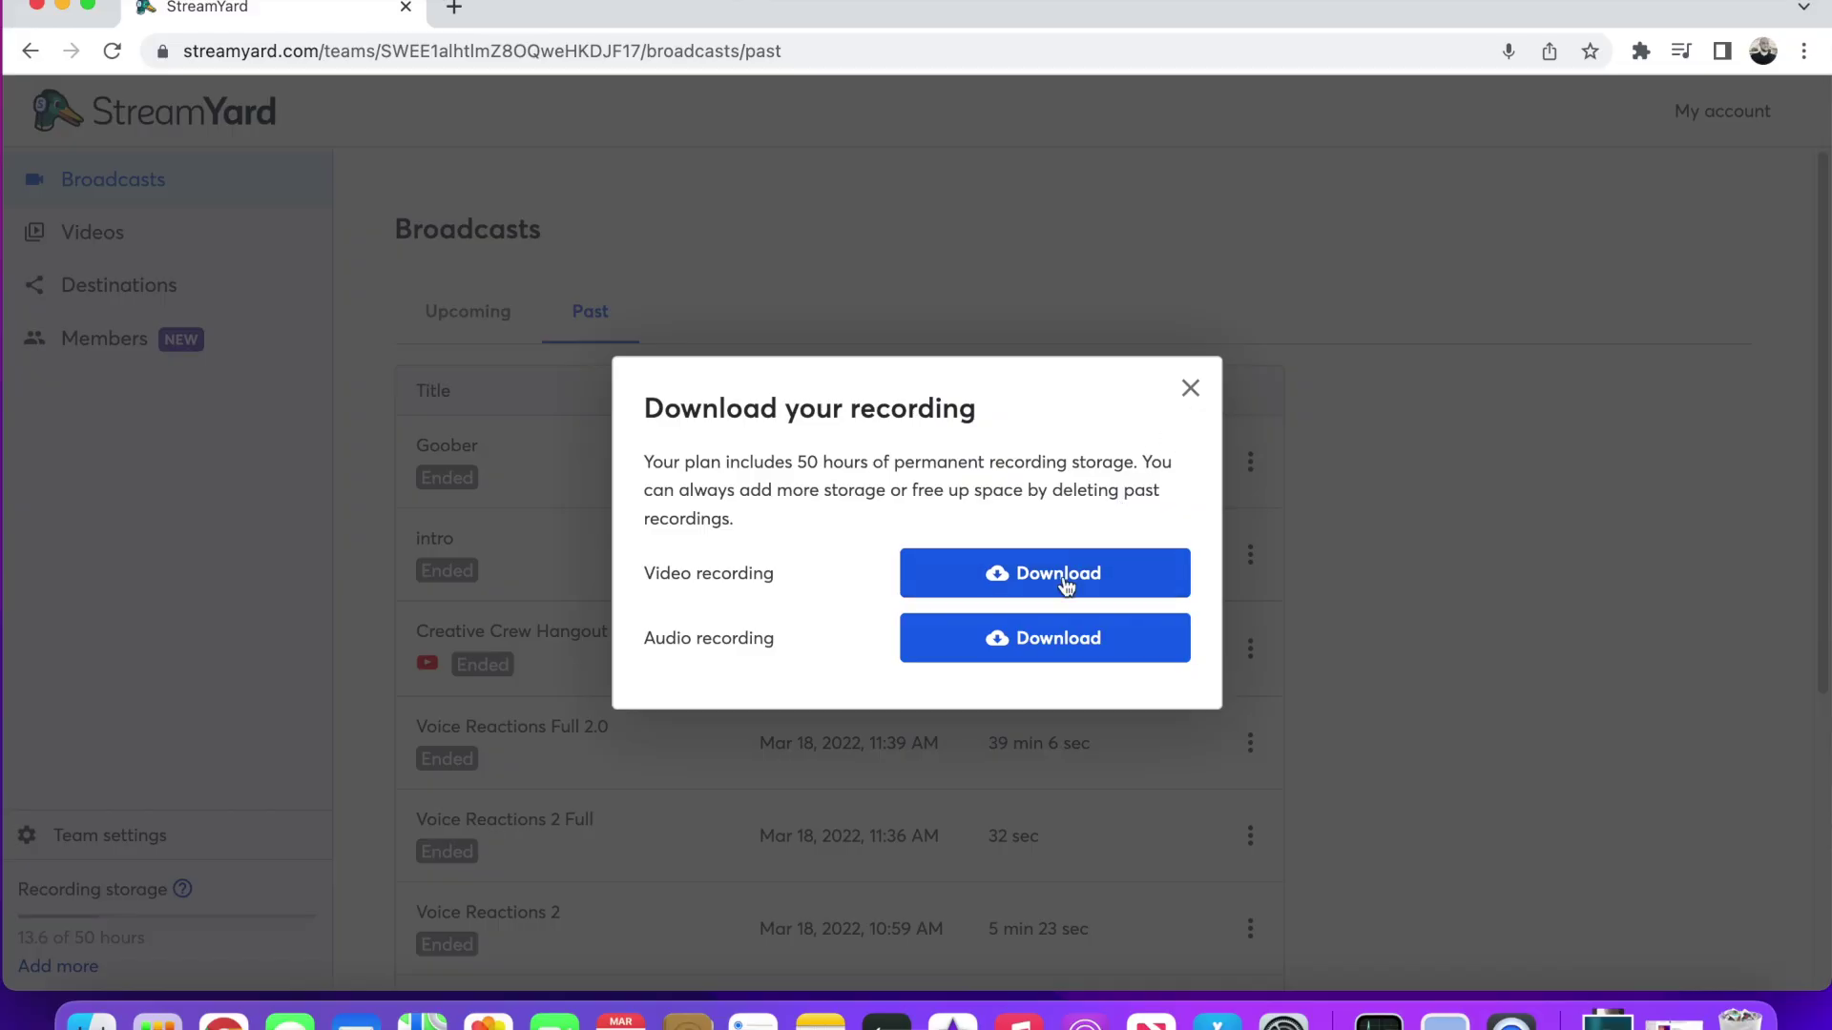
{"action": "left_click", "coordinate": [1066, 586]}
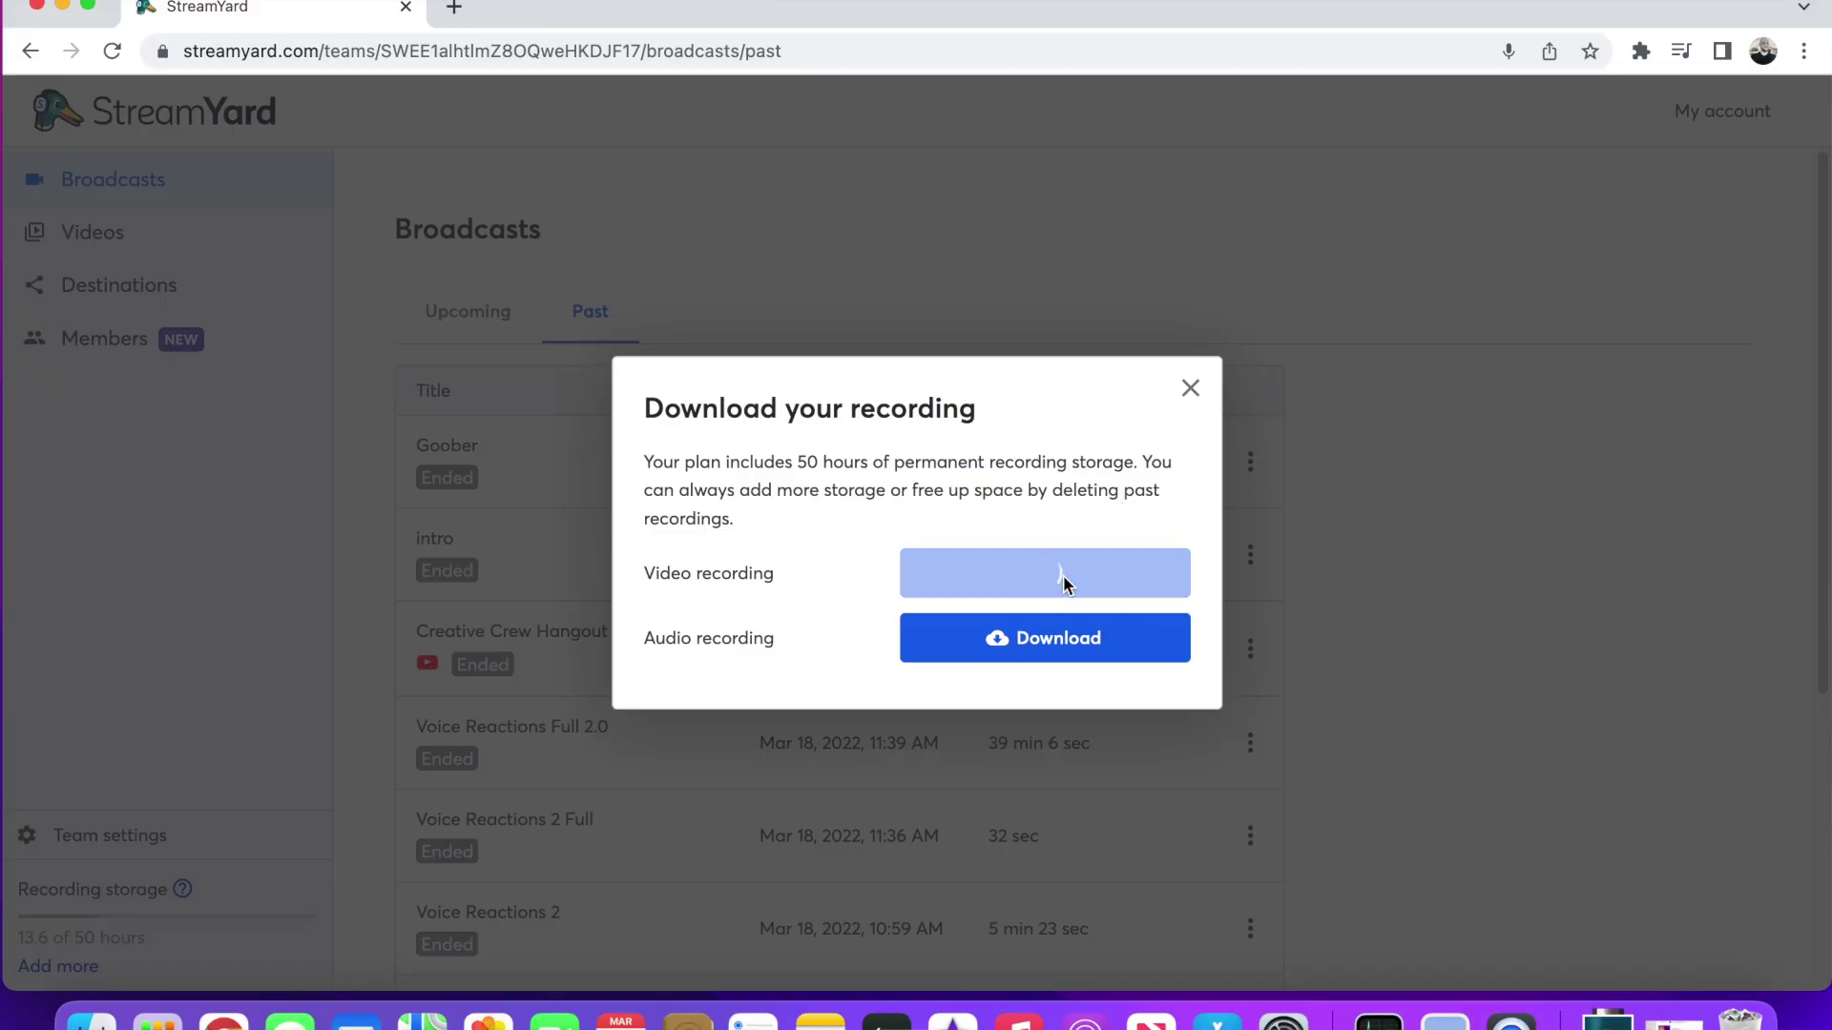